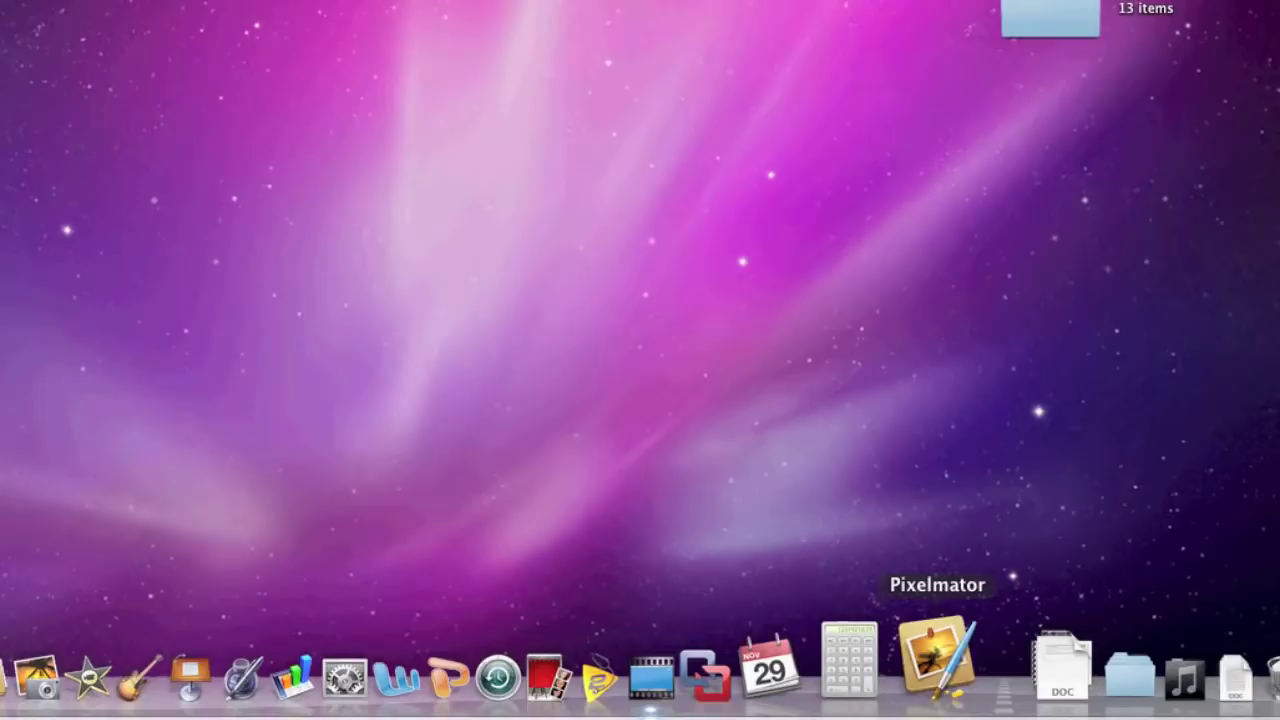
Launch Pixelmator, open the green-screen dog photo from the iPhoto events, and shrink its document window.
click(935, 655)
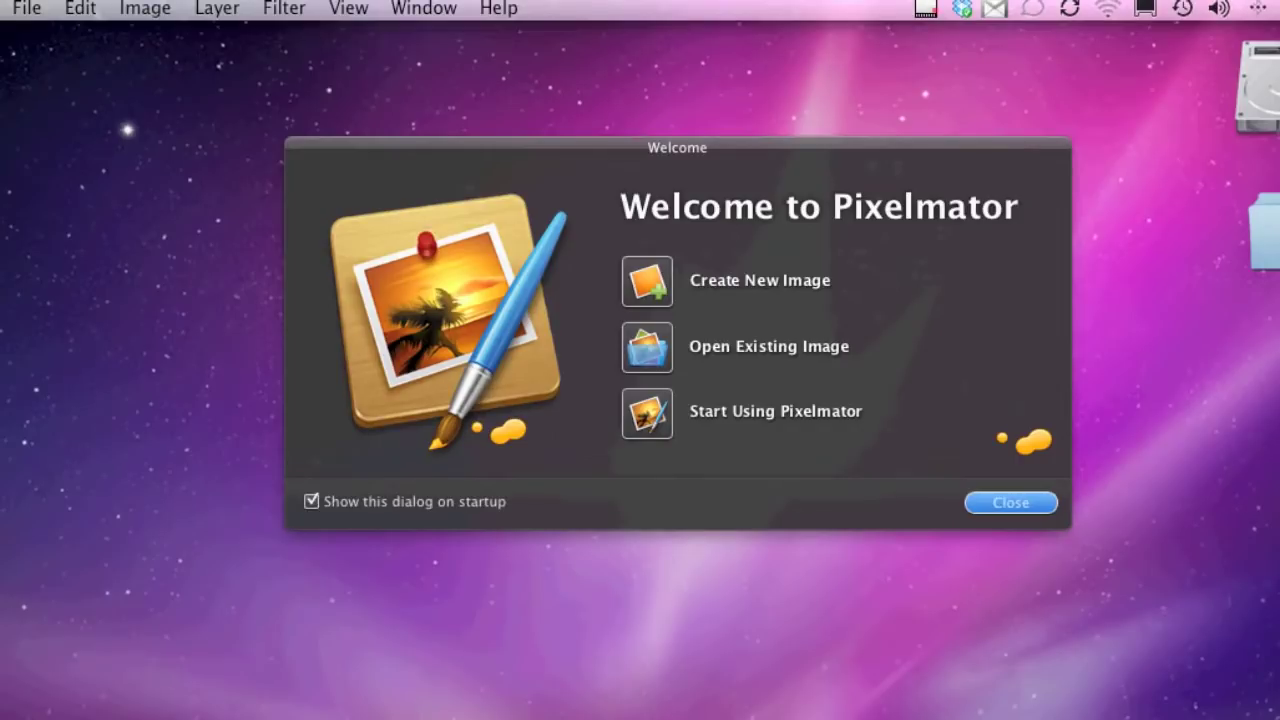
key(Return)
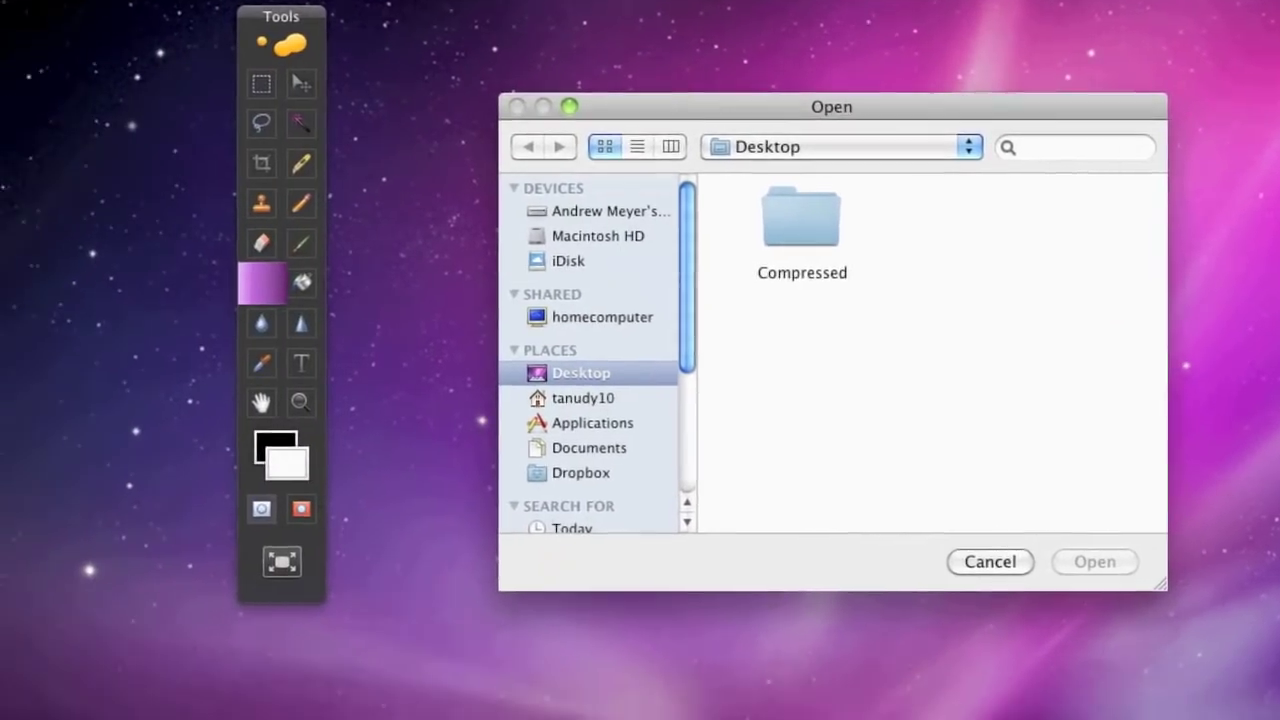
scroll(483, 400, down, 5)
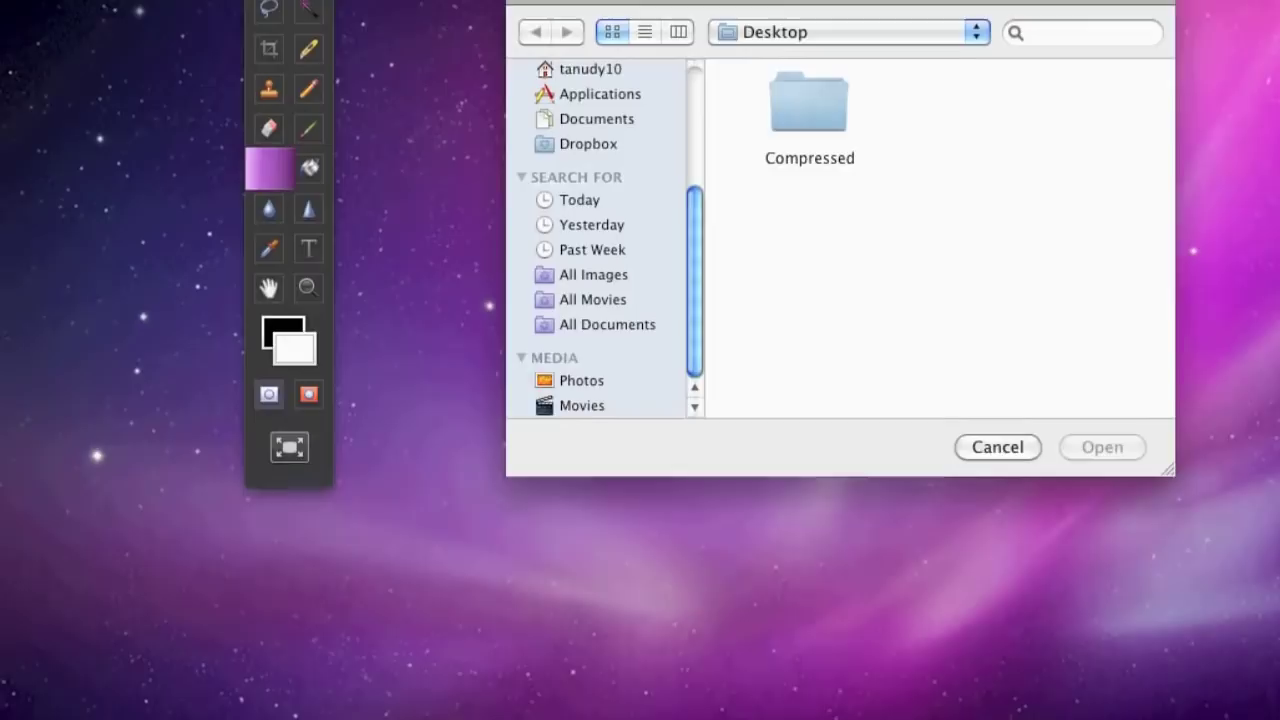
click(581, 394)
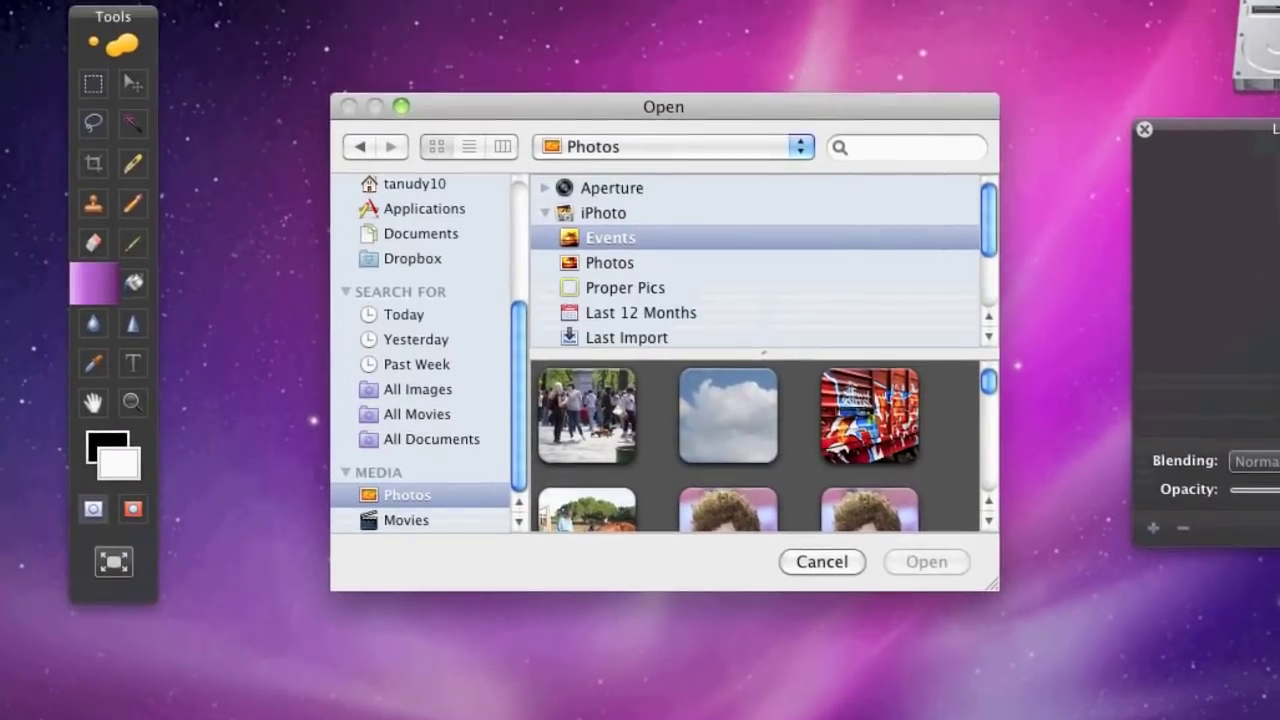
scroll(755, 445, down, 10)
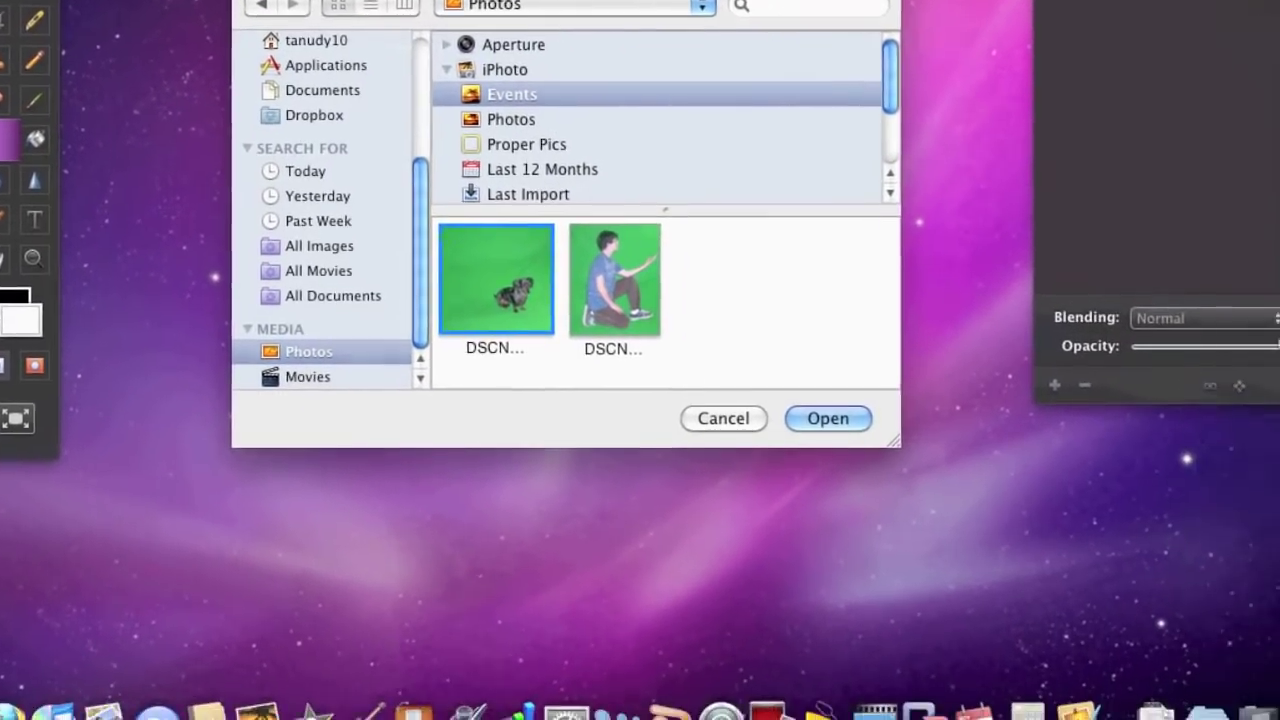
key(Return)
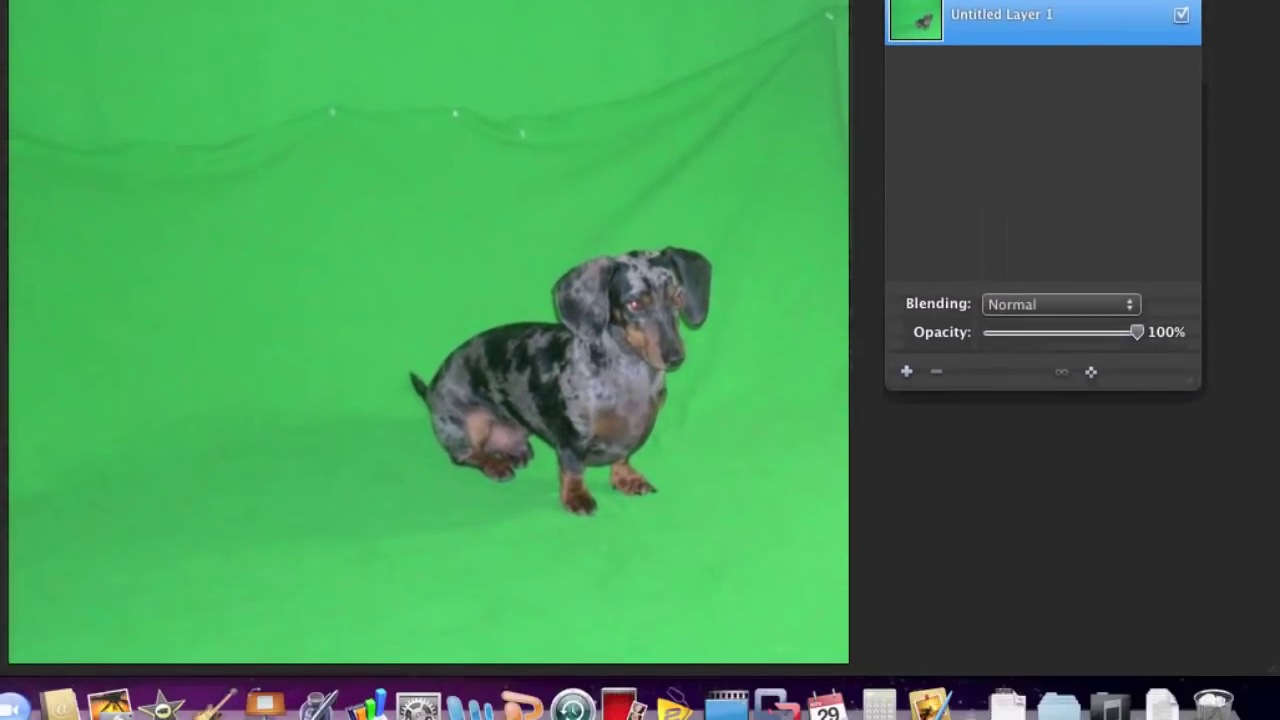
drag(1274, 634, 560, 591)
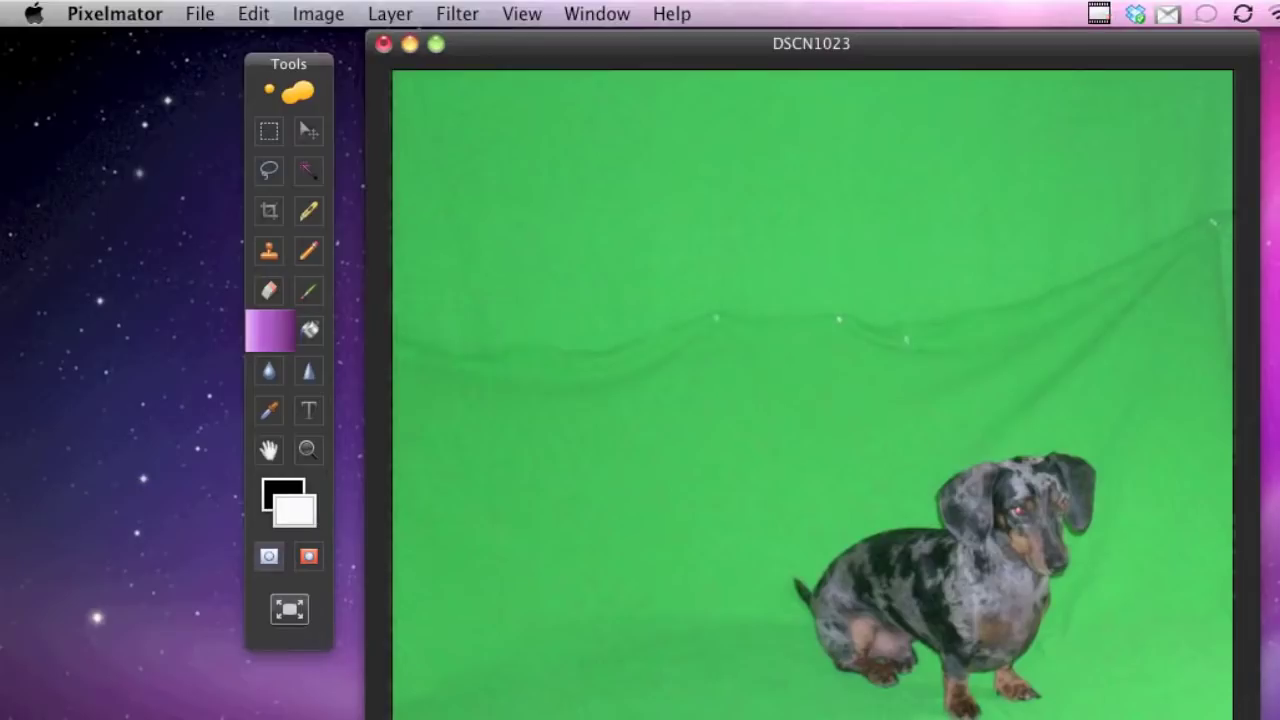
Select the green backdrop around the dog with the Magic Wand at 22% tolerance and cut it out.
key(w)
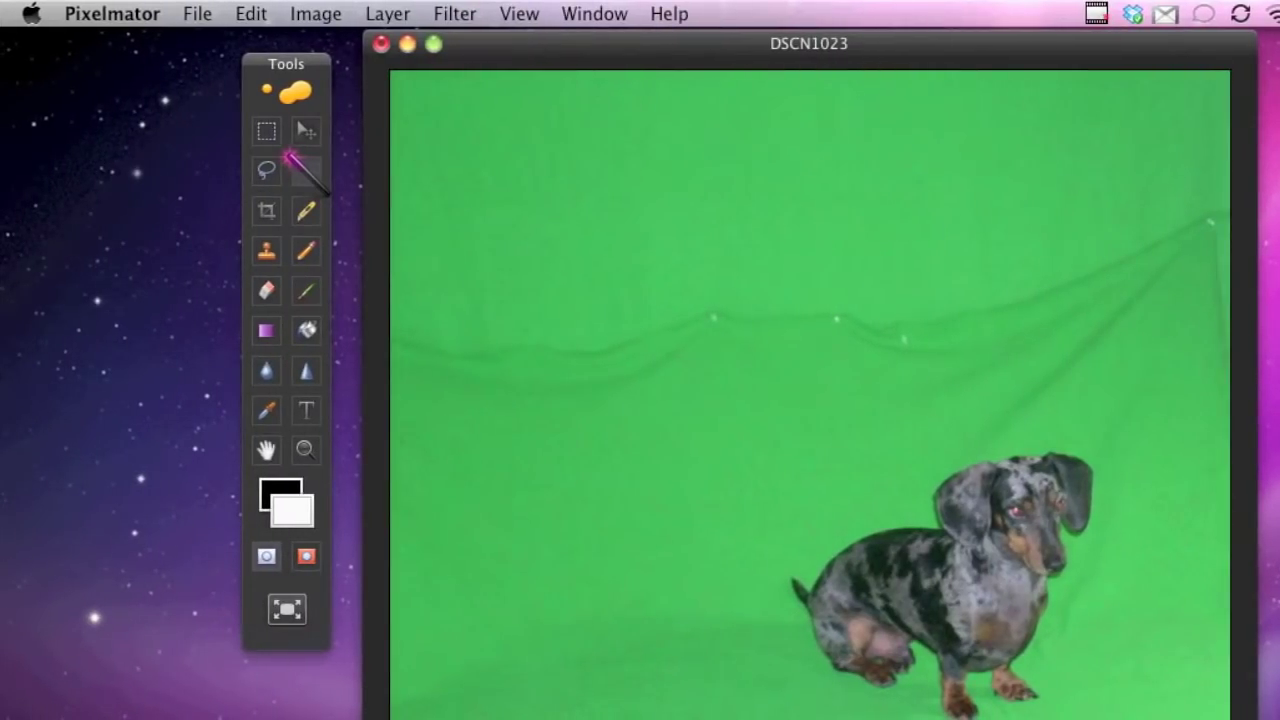
drag(642, 251, 716, 282)
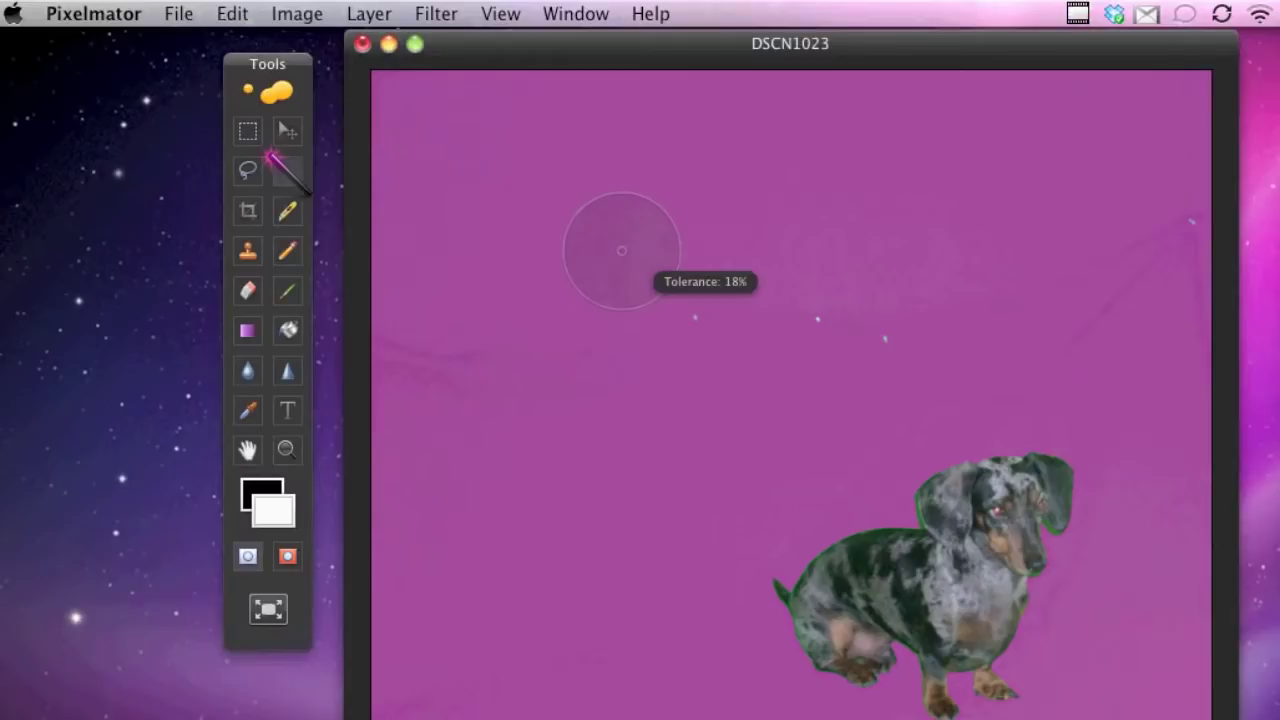
mouse_move(655, 275)
mouse_down()
mouse_move(655, 299)
mouse_move(655, 287)
mouse_up()
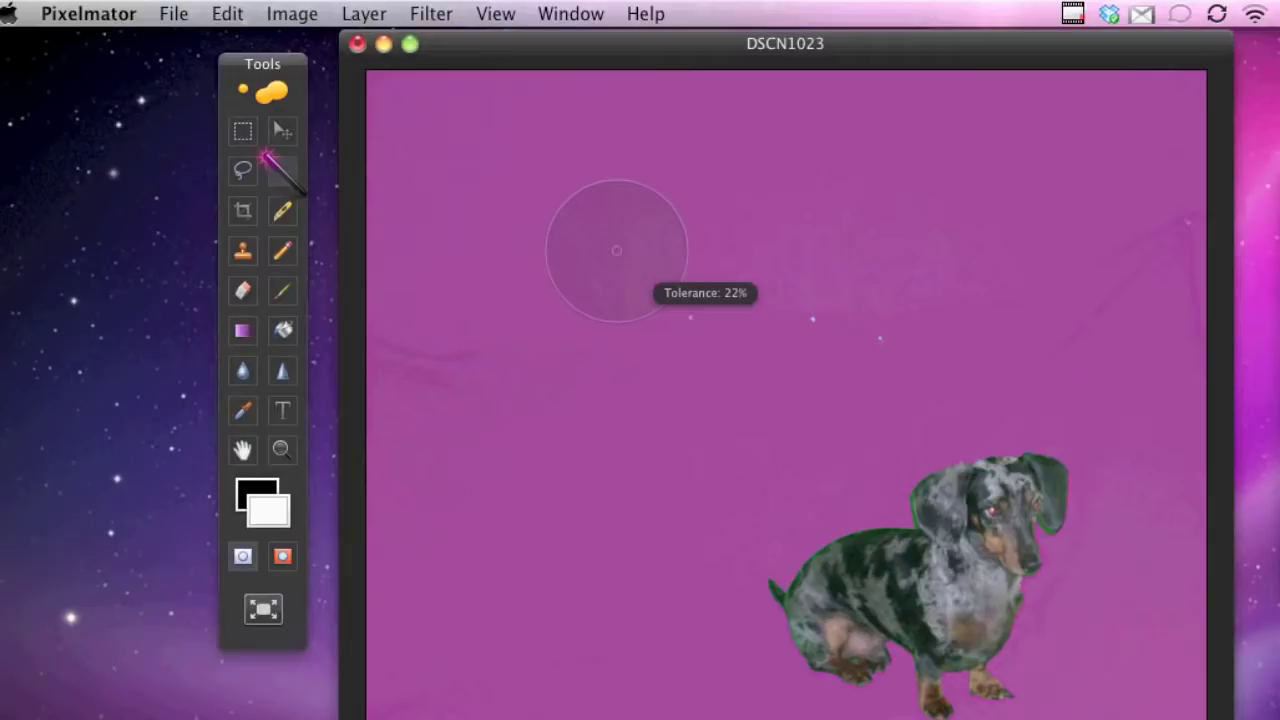
drag(655, 287, 655, 287)
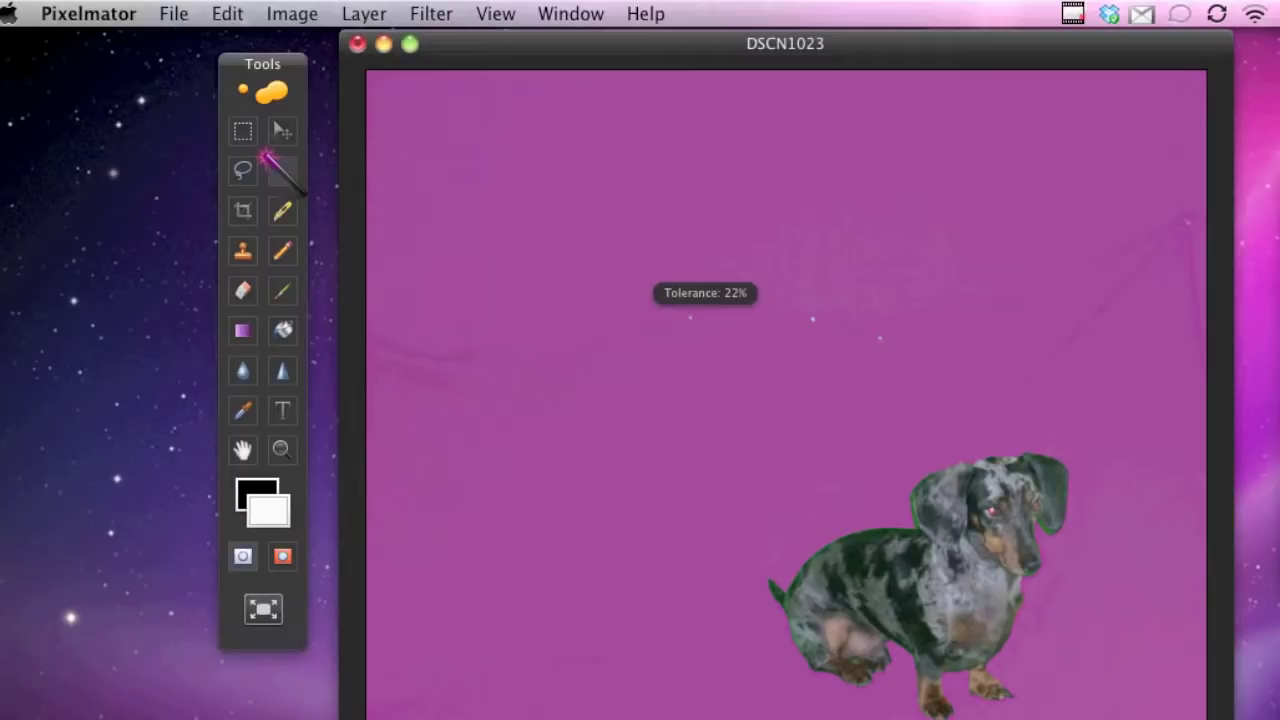
drag(705, 293, 705, 293)
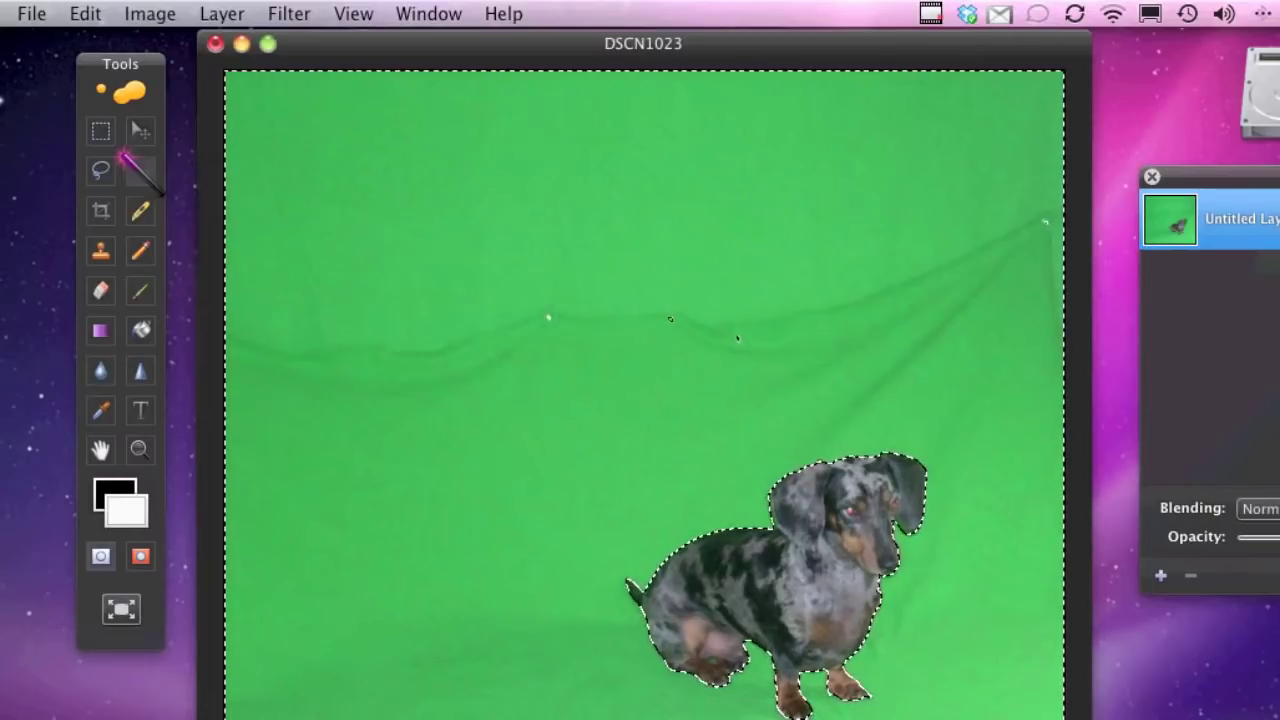
key(Delete)
key(super+x)
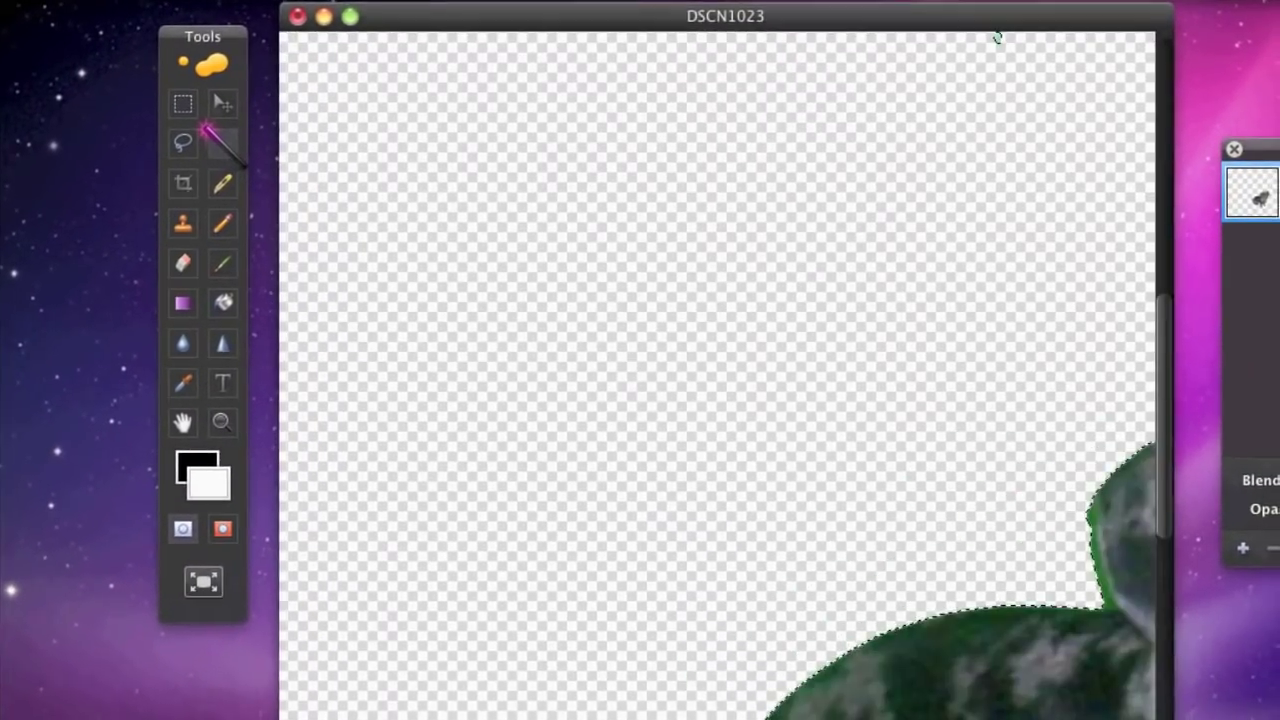
Lasso the leftover green specks in the transparent area around the dog, cut them away, and clear the selection.
scroll(716, 374, left, 2)
scroll(716, 374, up, 1)
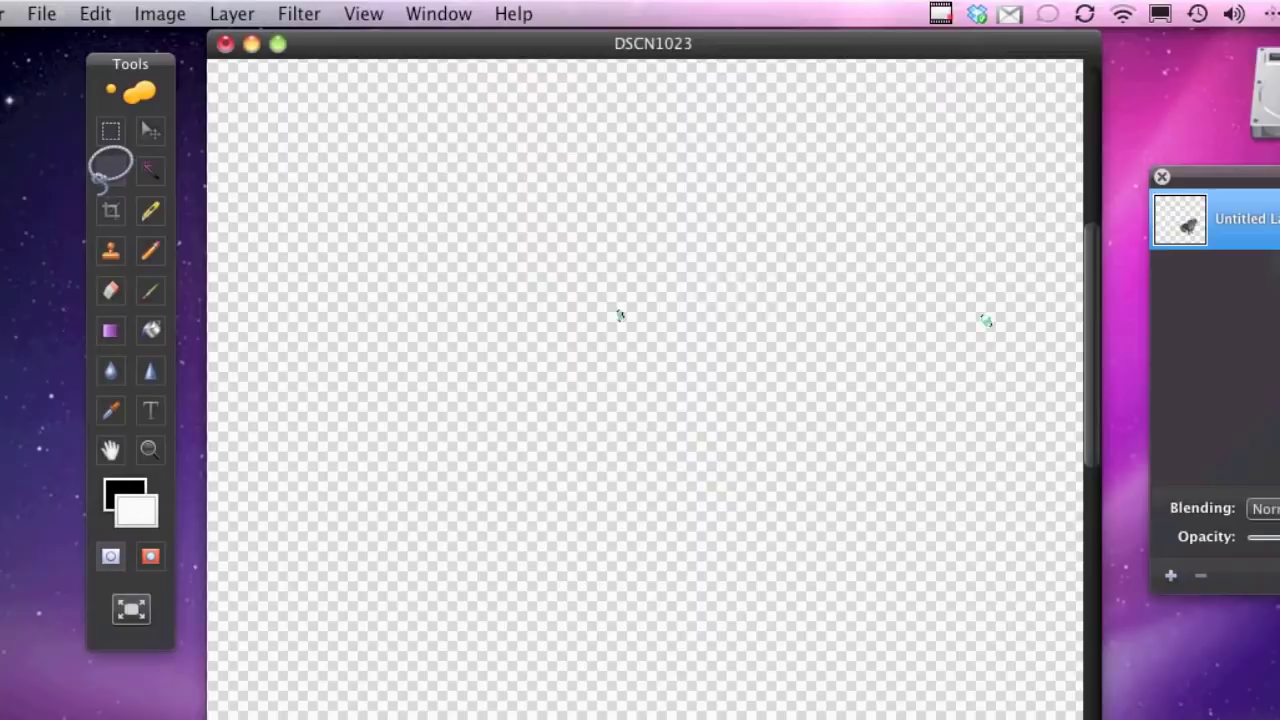
mouse_move(620, 315)
mouse_down()
mouse_move(609, 280)
mouse_move(578, 266)
mouse_move(623, 317)
mouse_move(601, 260)
mouse_move(562, 312)
mouse_move(661, 418)
mouse_move(687, 325)
mouse_move(640, 300)
mouse_up()
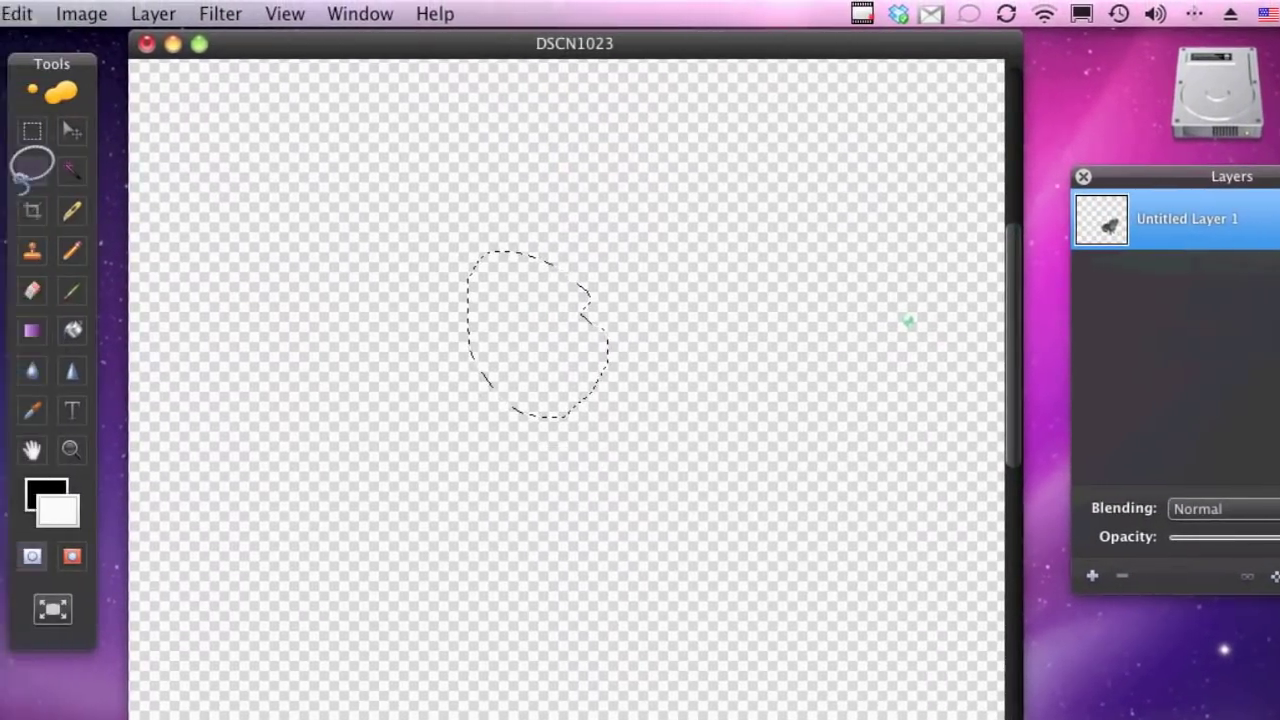
drag(483, 310, 860, 300)
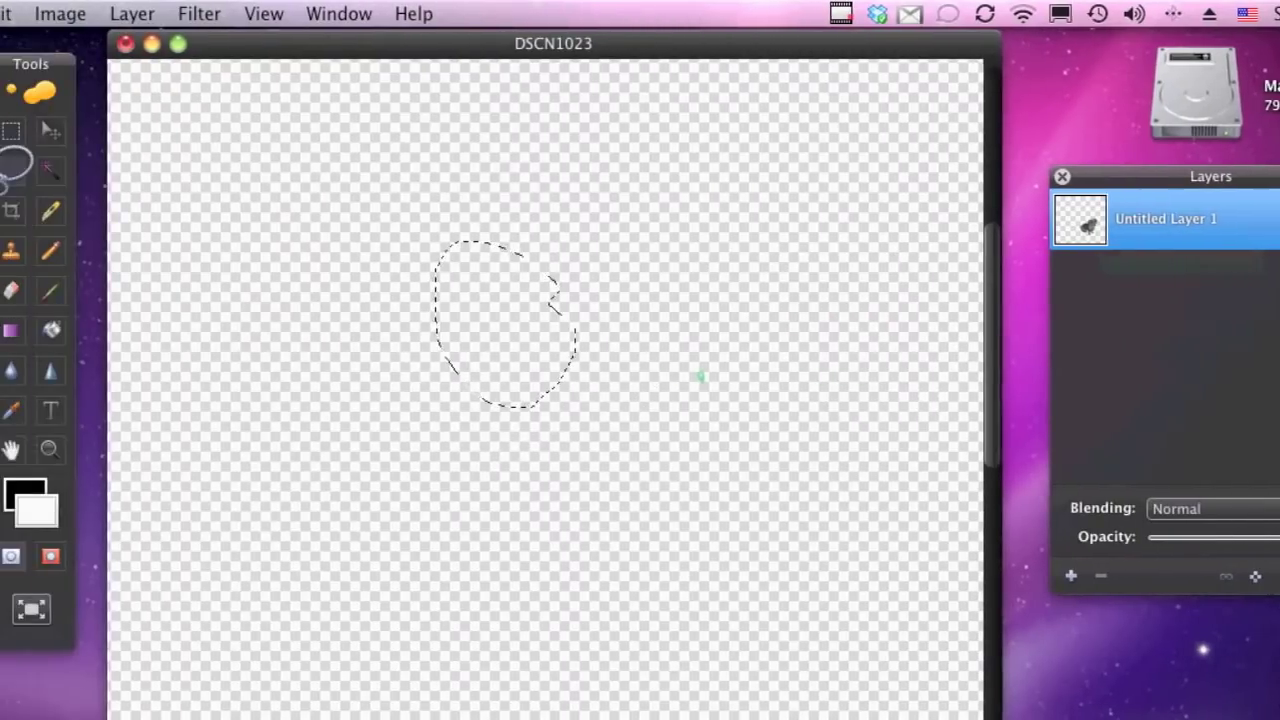
mouse_move(358, 300)
mouse_down()
mouse_move(482, 314)
mouse_move(570, 367)
mouse_up()
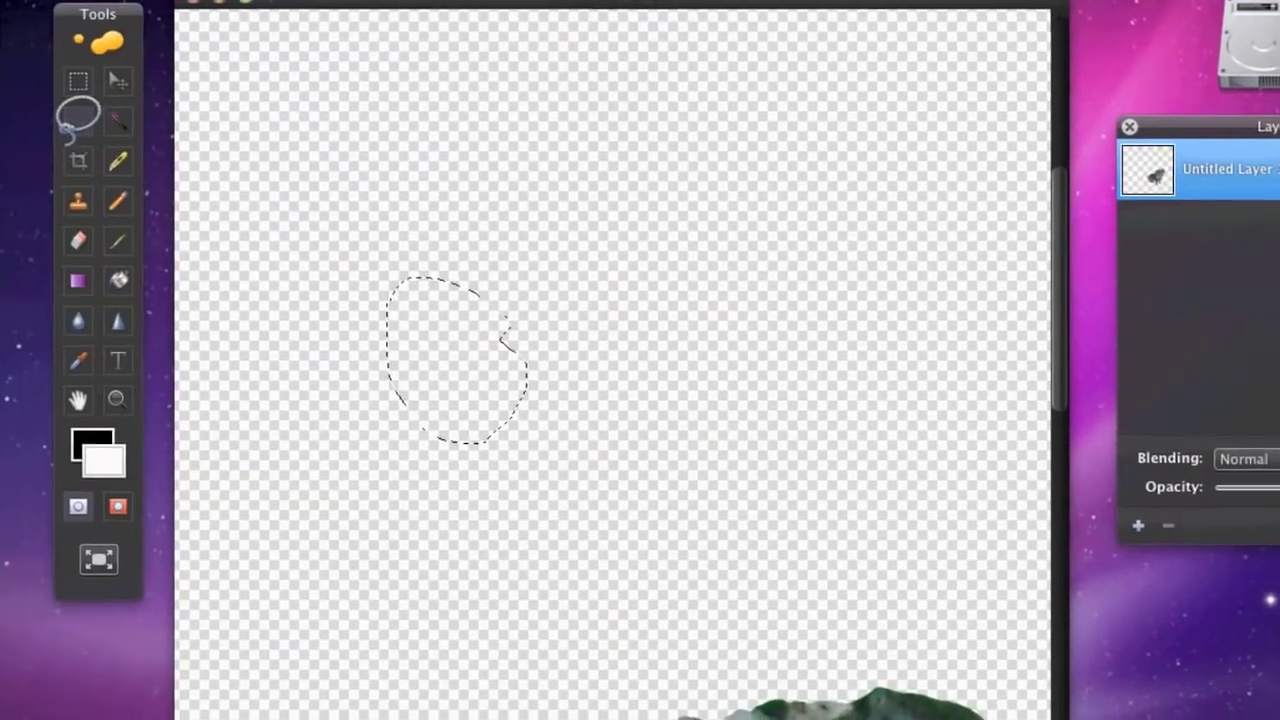
mouse_move(314, 336)
mouse_down()
mouse_move(548, 696)
mouse_move(795, 719)
mouse_move(728, 719)
mouse_up()
mouse_move(704, 606)
mouse_down()
mouse_move(741, 414)
mouse_move(872, 575)
mouse_up()
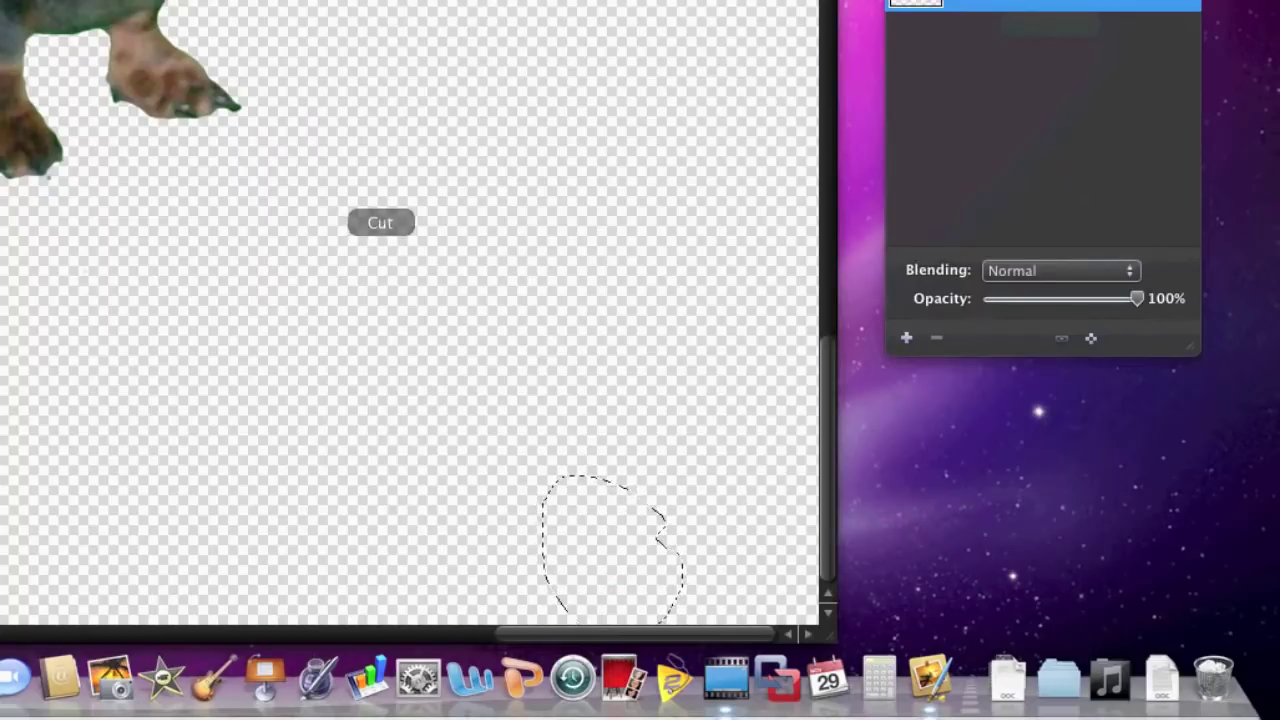
drag(640, 499, 592, 172)
key(super+d)
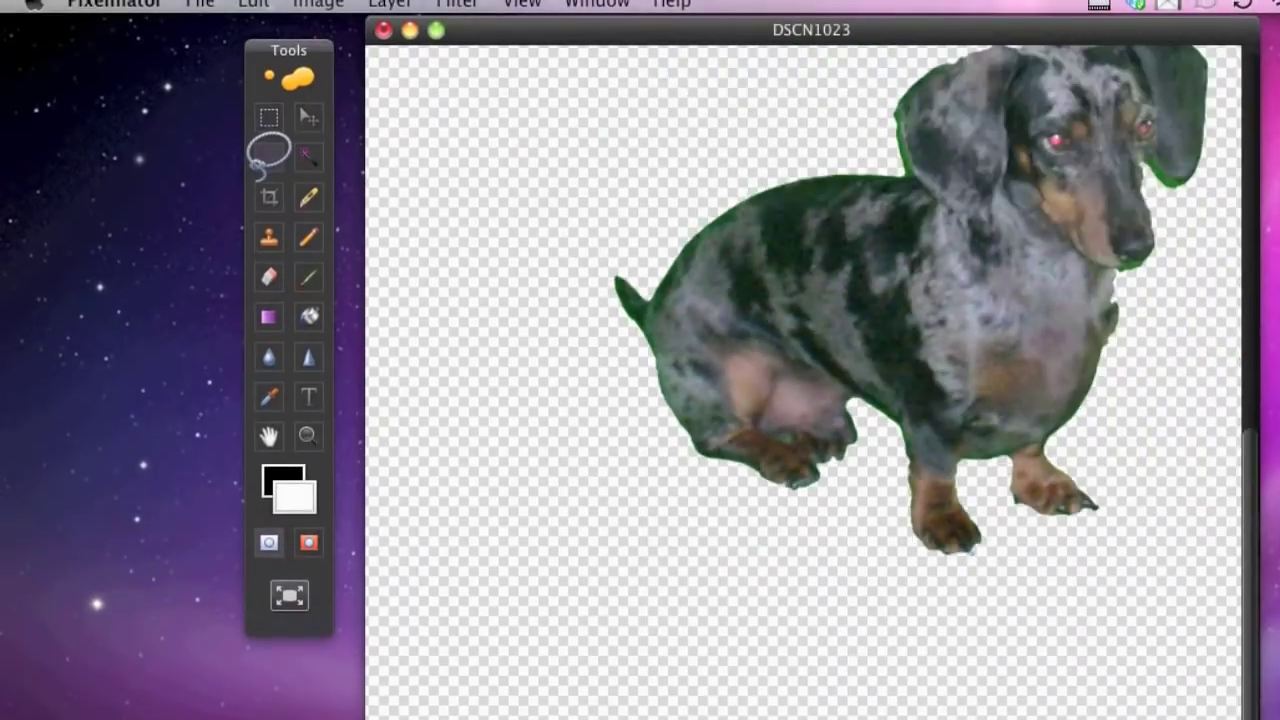
key(super+minus)
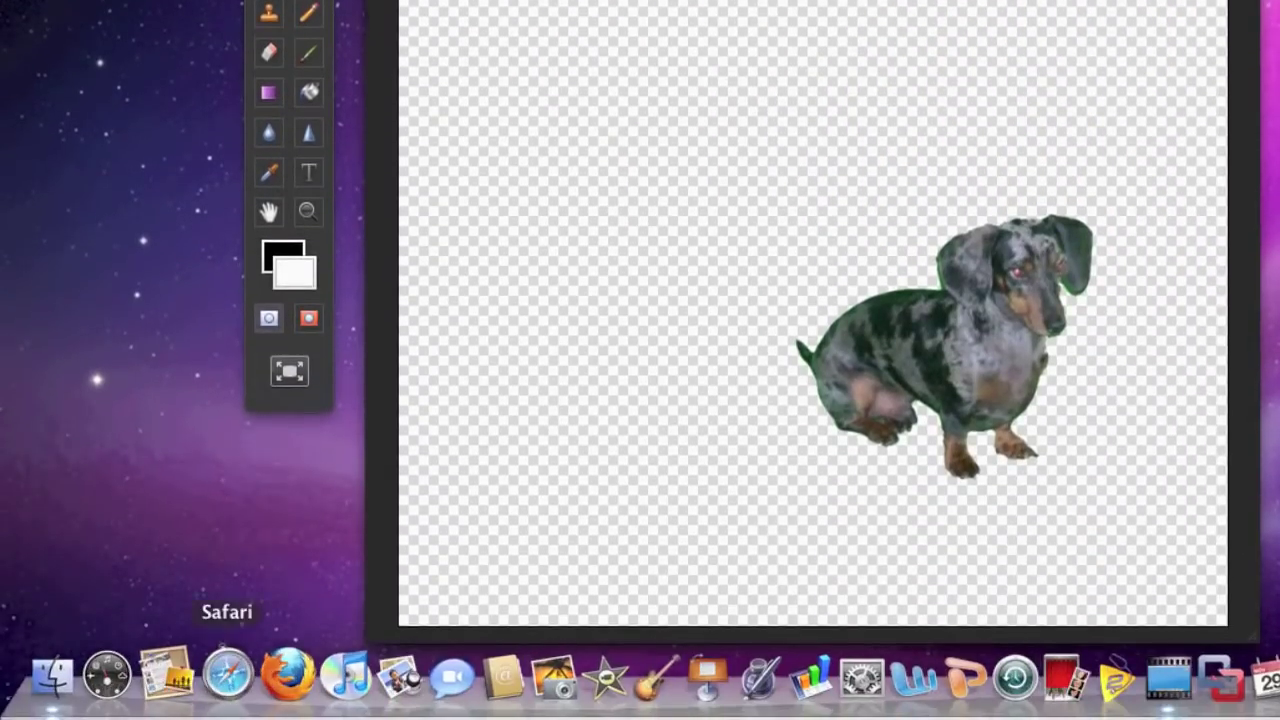
Switch to Safari, go to images.google.com and search for "sky".
click(226, 670)
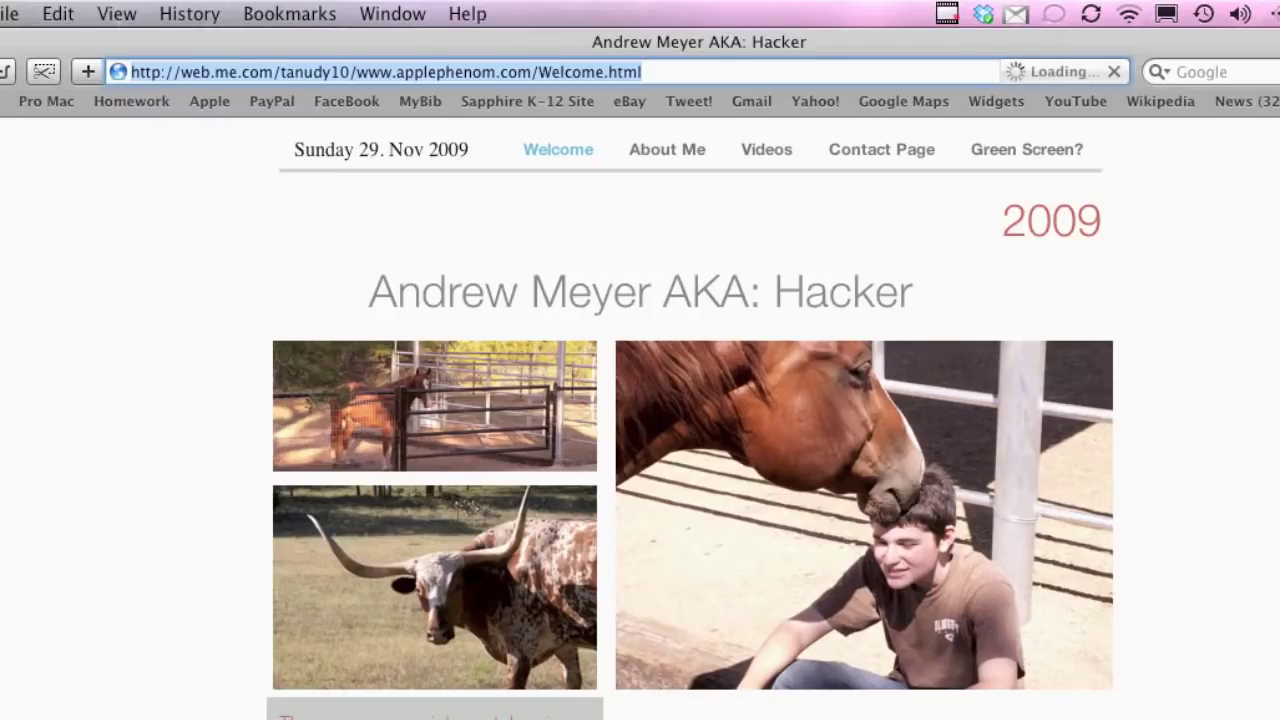
key(BackSpace)
text(images.google.com)
key(Return)
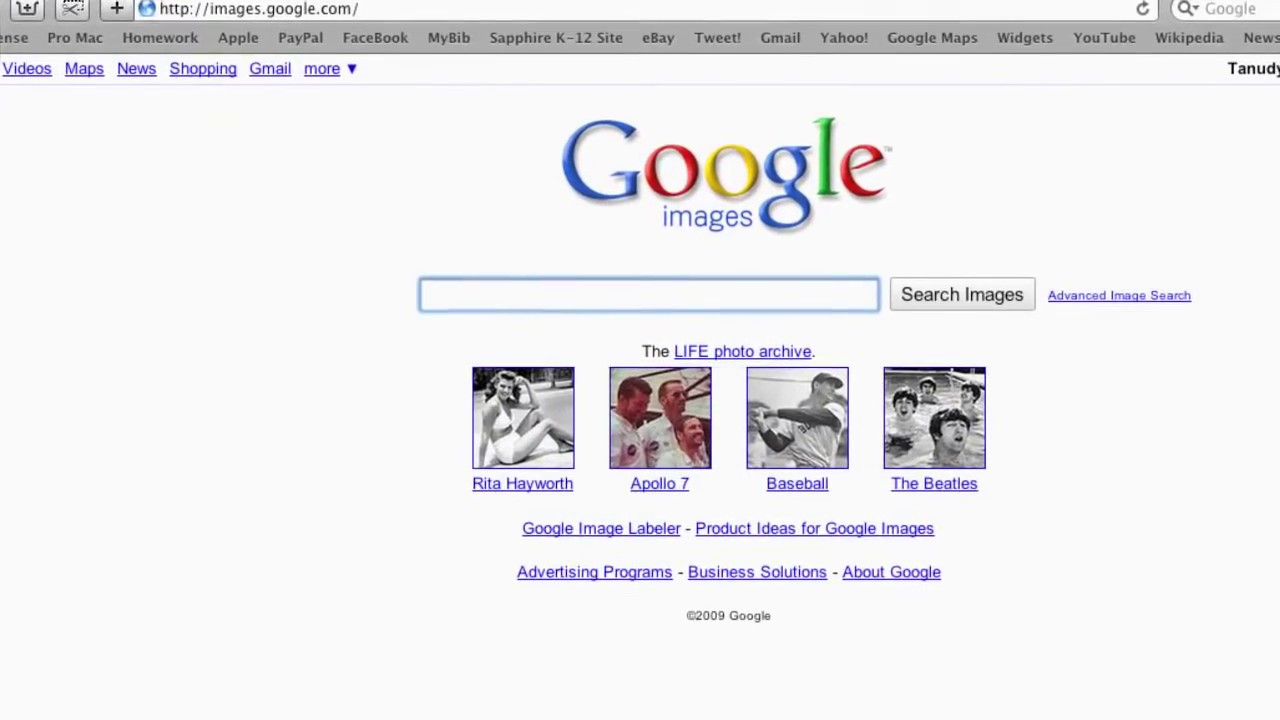
text(sky)
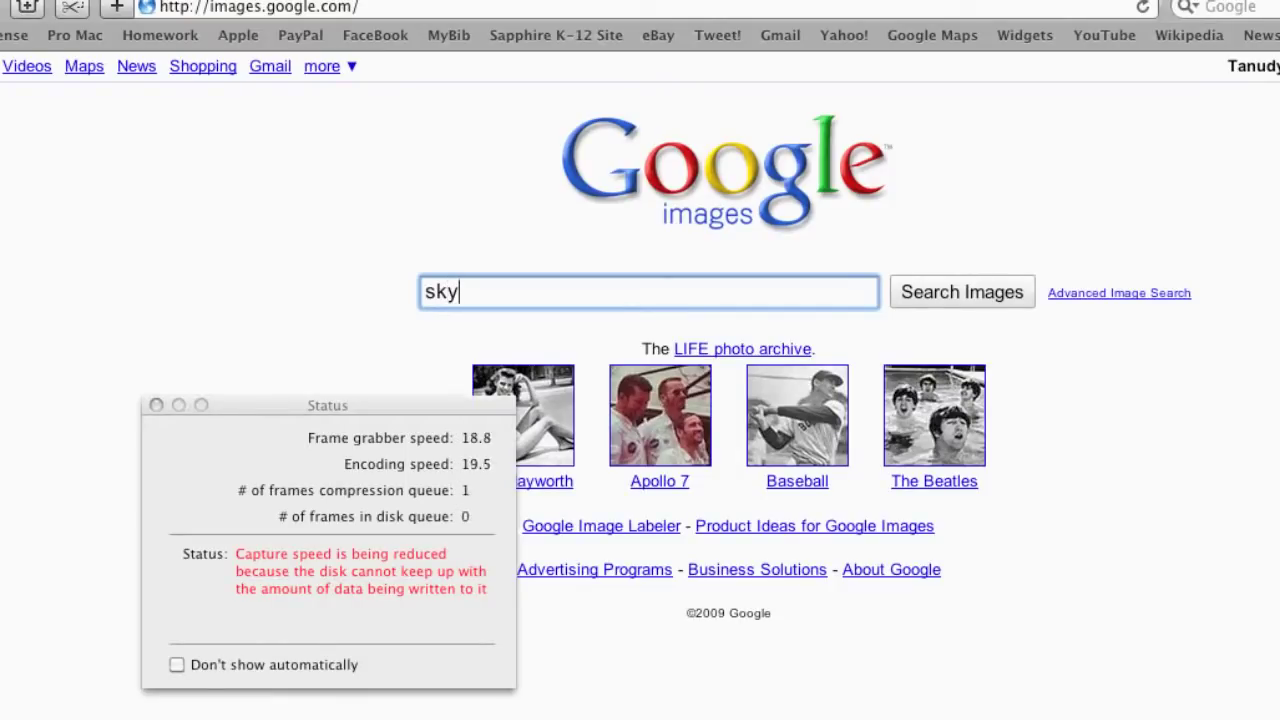
key(Return)
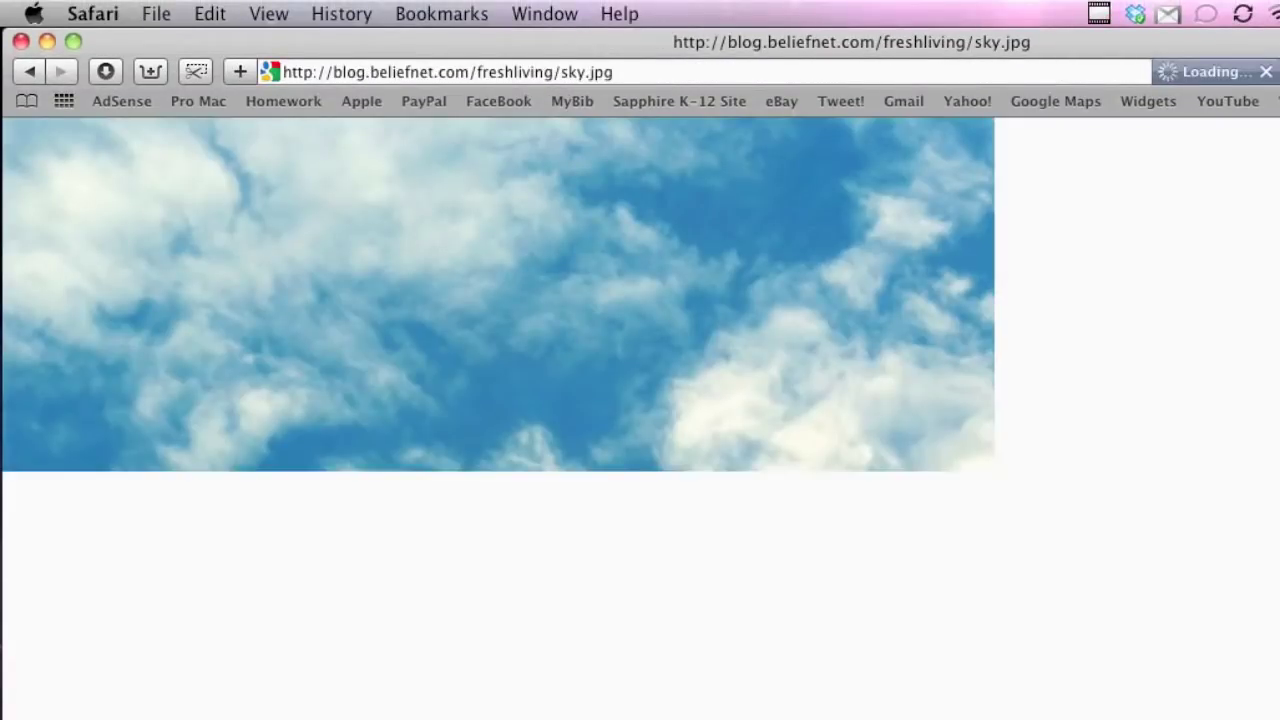
Save the full-size cloud picture sky.jpg to the Desktop.
right_click(393, 311)
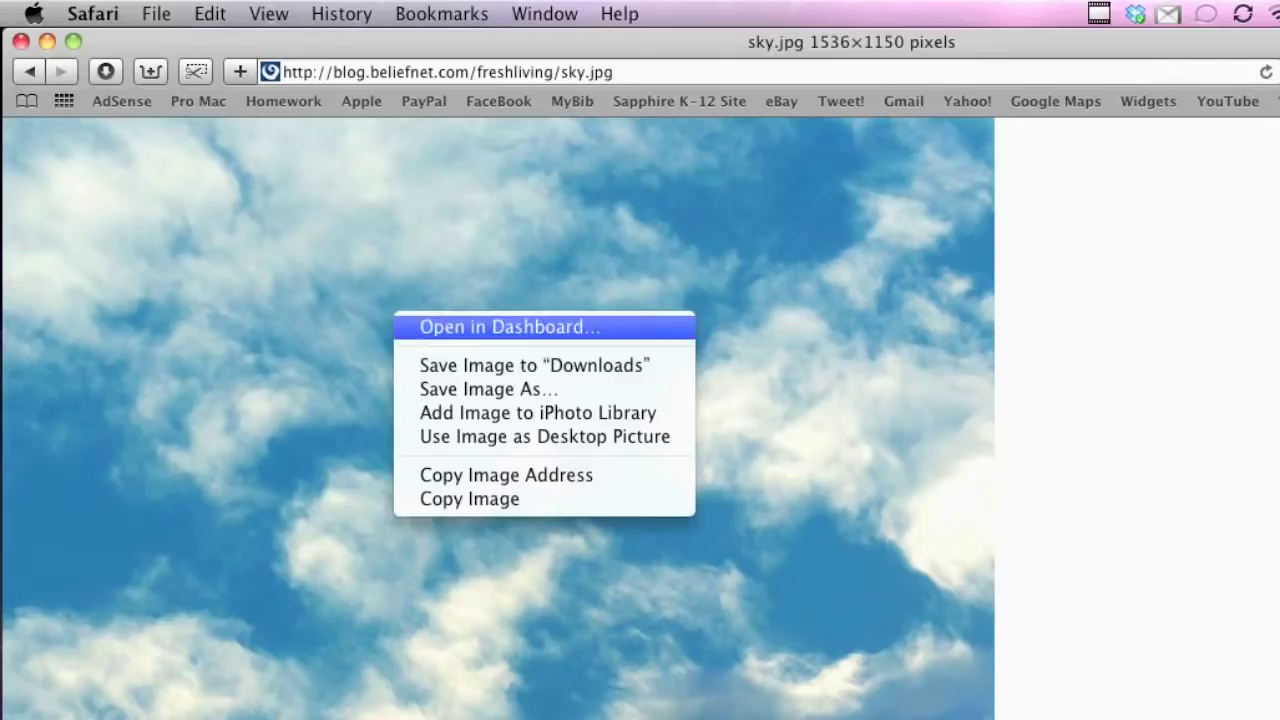
click(470, 389)
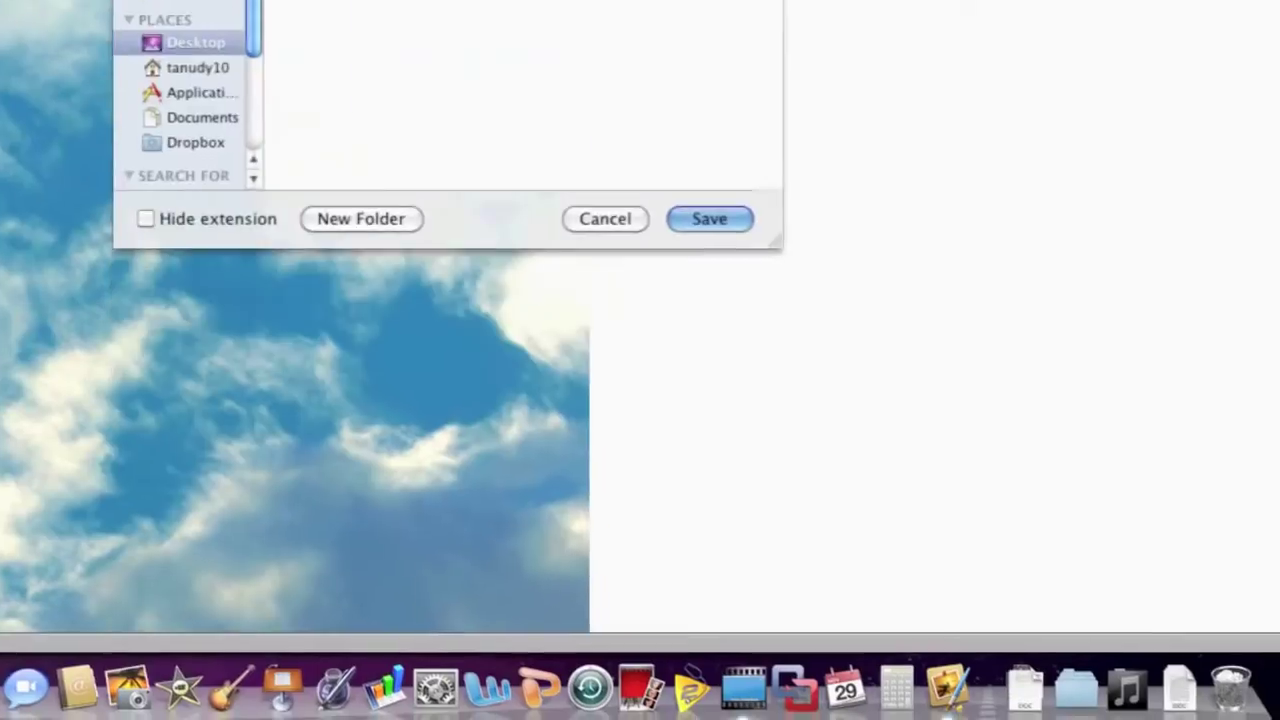
key(Return)
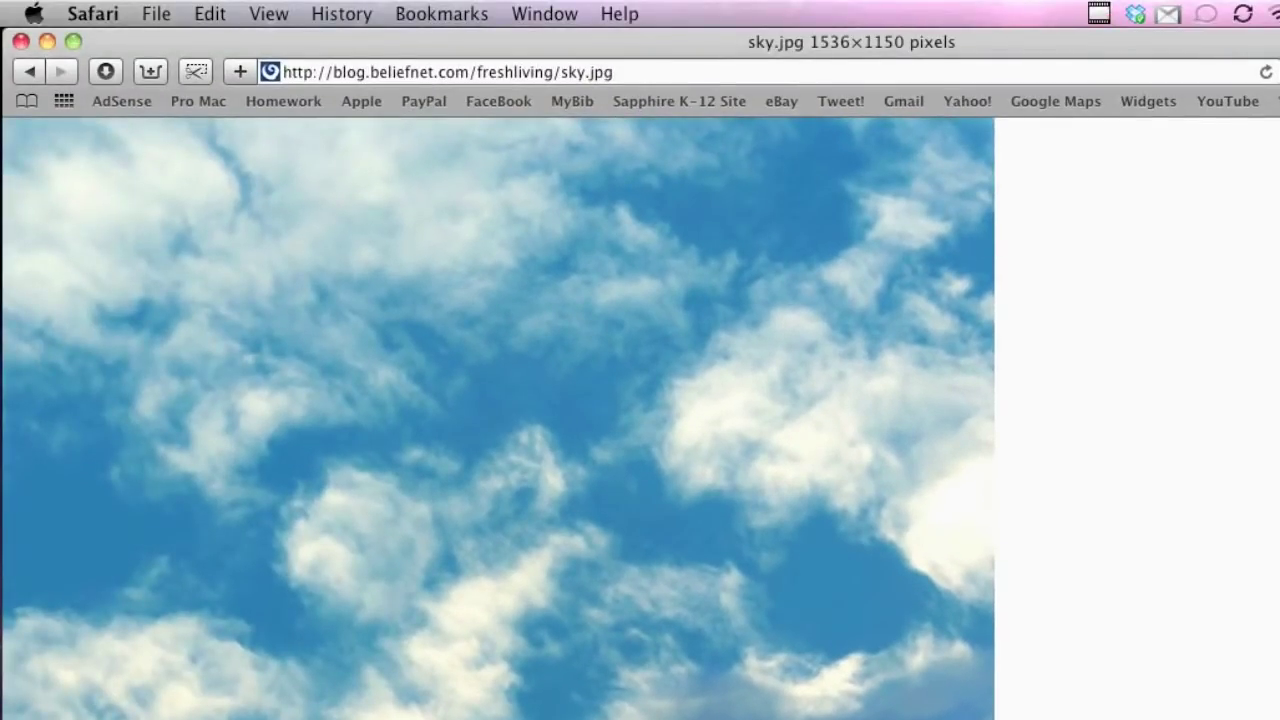
Hide Safari to return to Pixelmator and add sky.jpg from the desktop to the dog document as a layer.
click(93, 13)
click(129, 374)
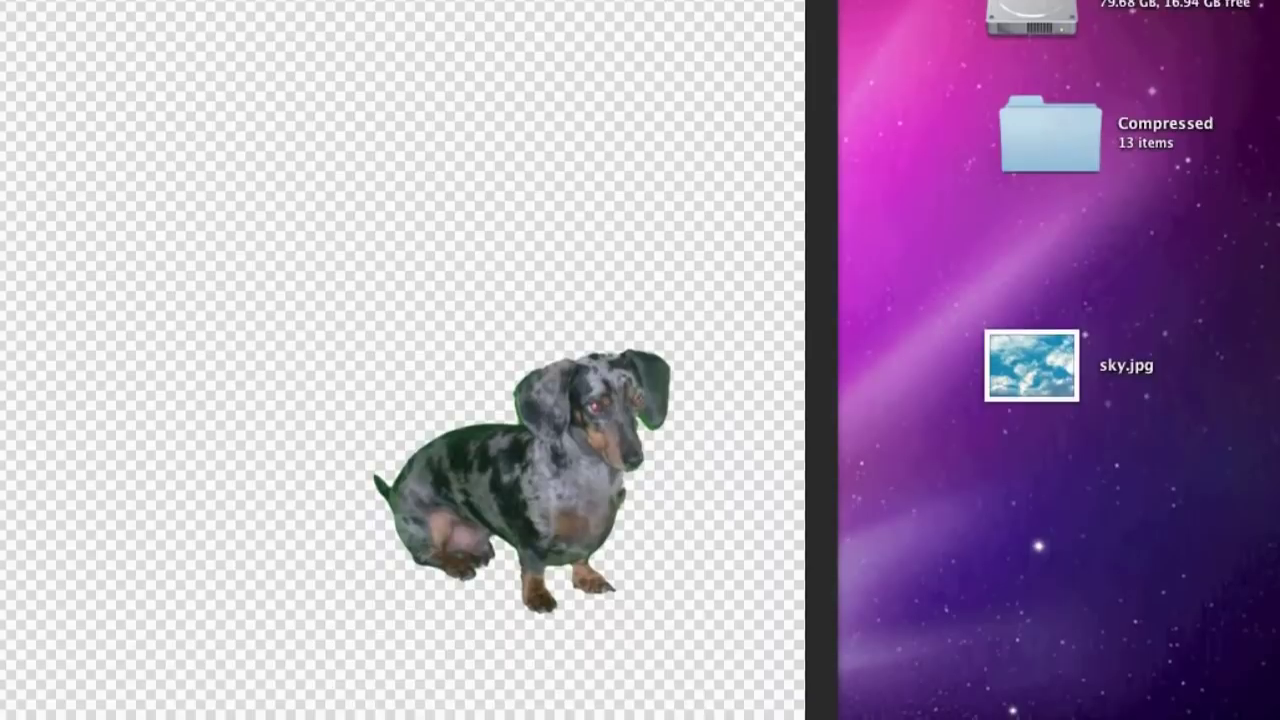
drag(1031, 377, 460, 208)
drag(460, 290, 418, 289)
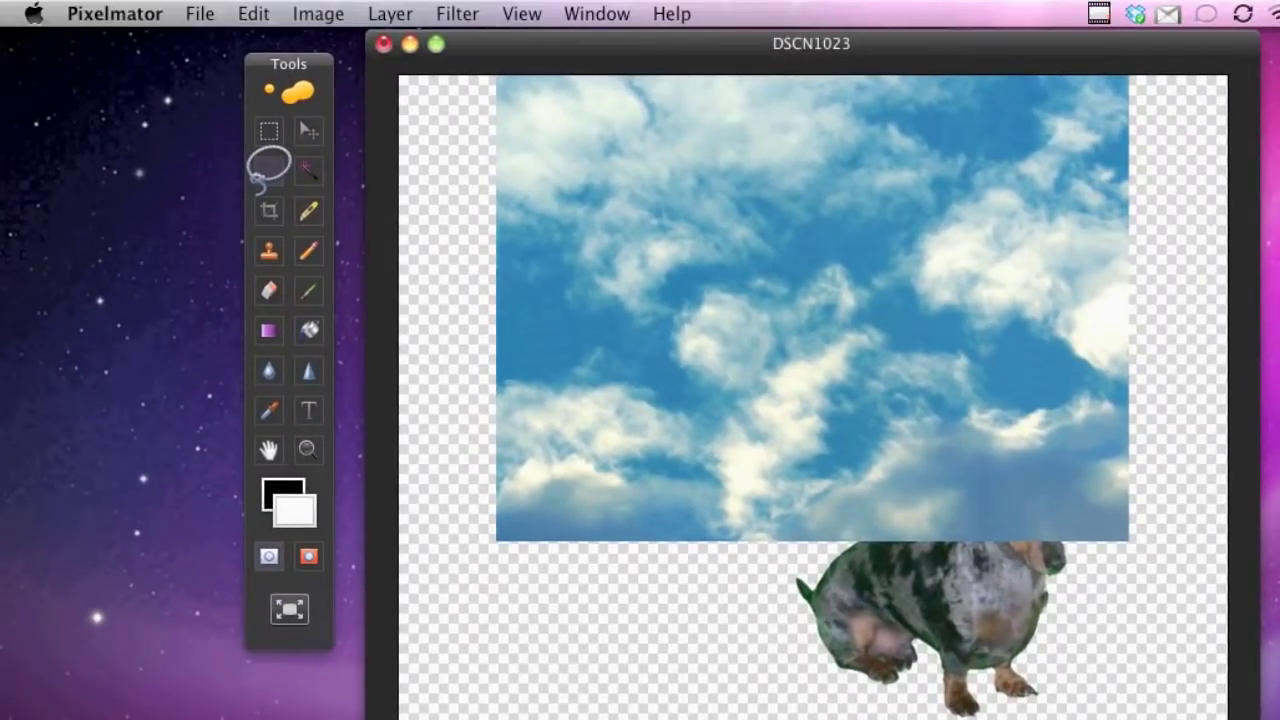
Search the help for "show" and look through the matching show commands for a layer-related one.
click(318, 14)
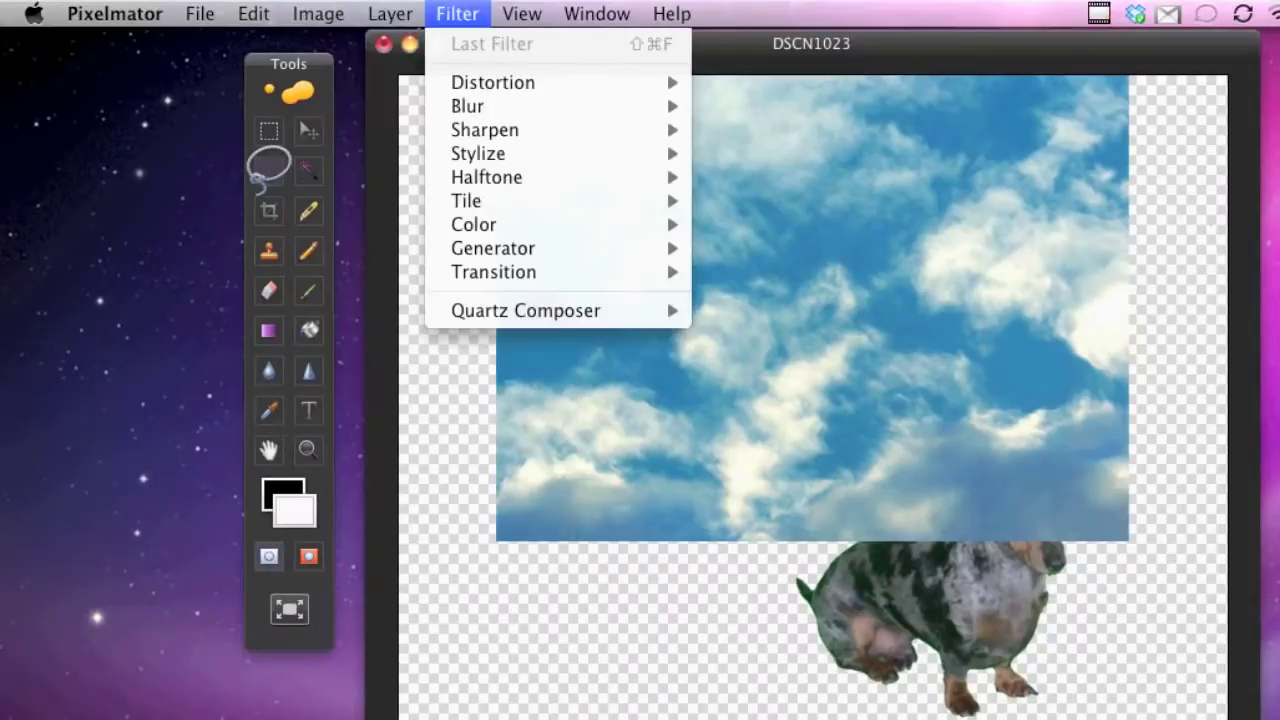
mouse_move(390, 14)
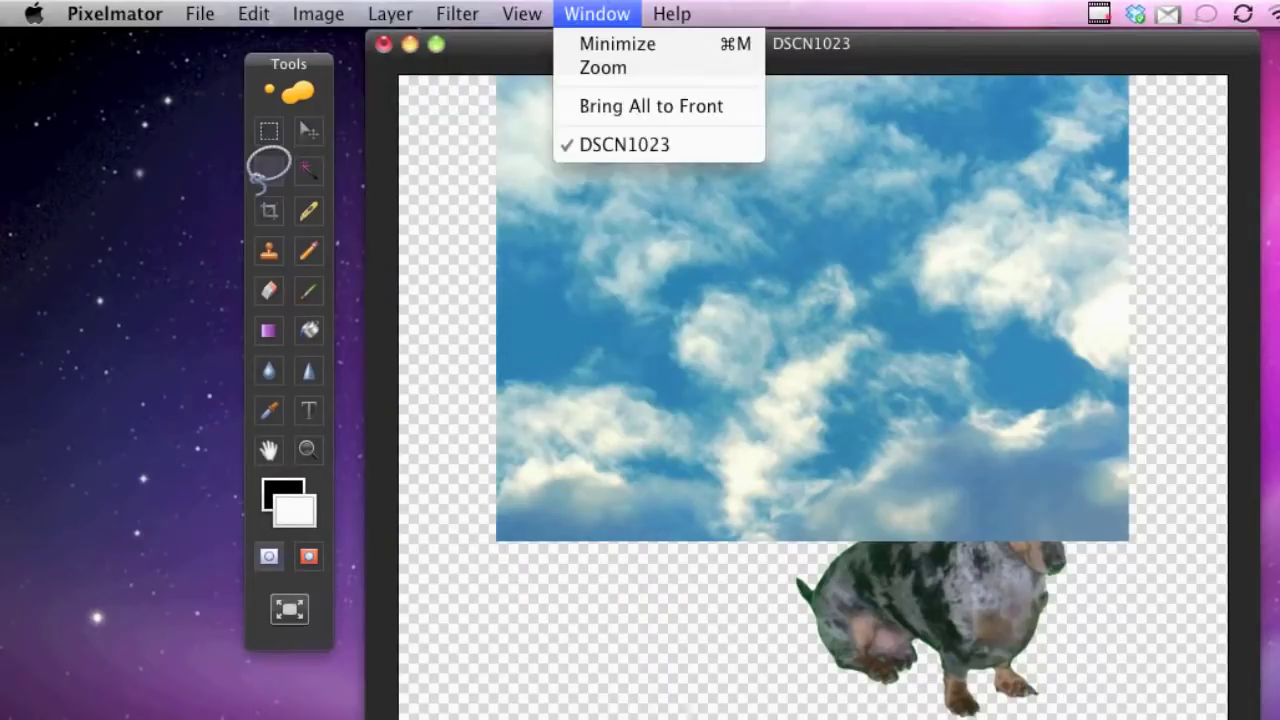
mouse_move(672, 14)
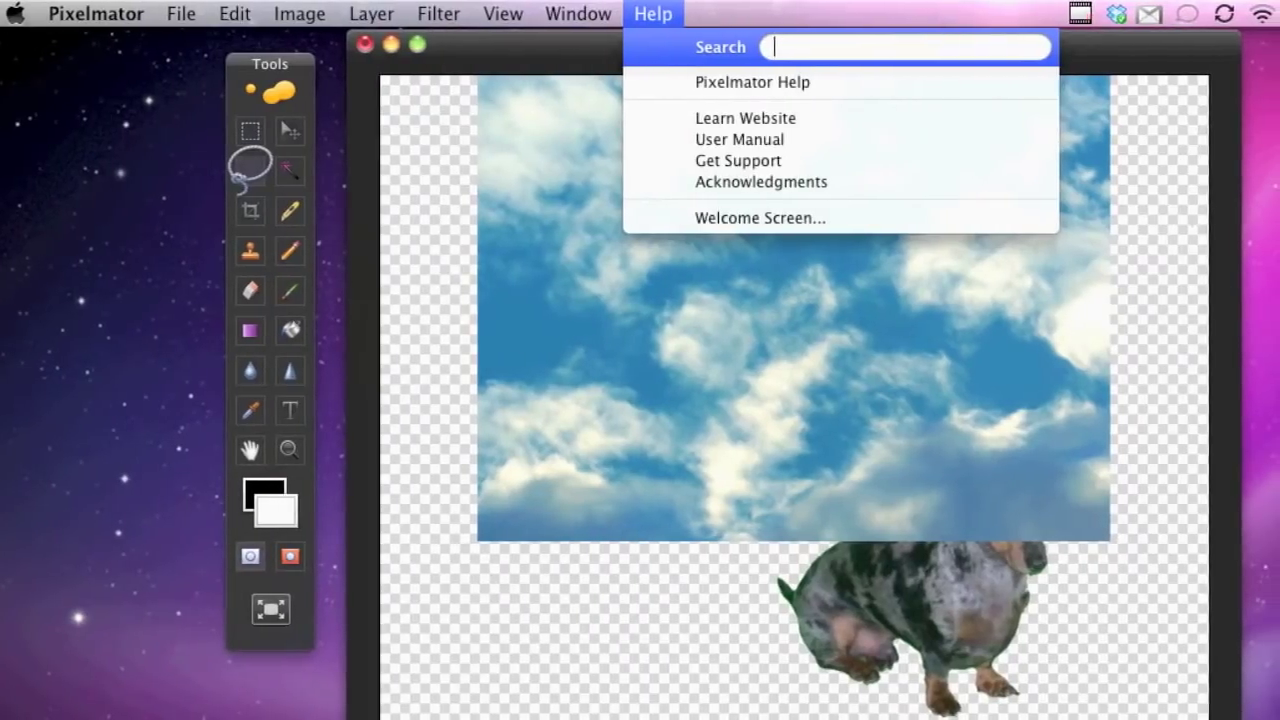
text(h)
key(BackSpace)
text(show)
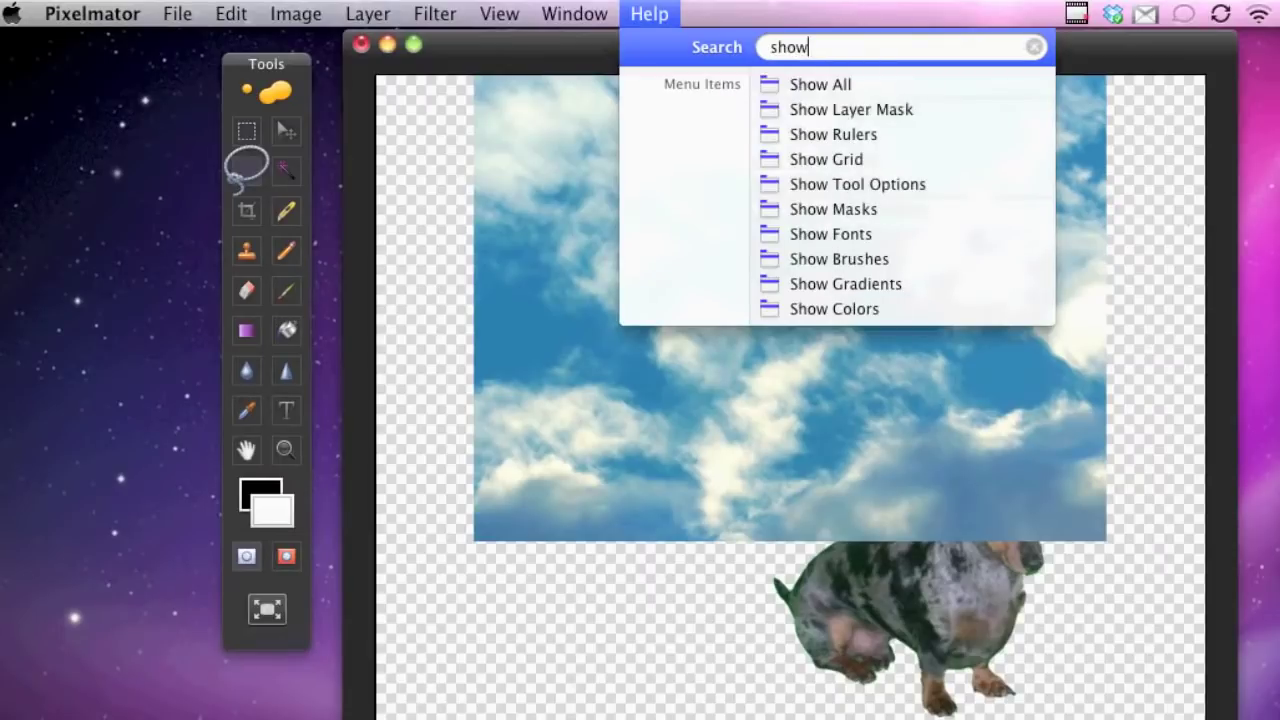
key(Down)
key(Down)
key(Down)
key(Down)
key(Down)
key(Down)
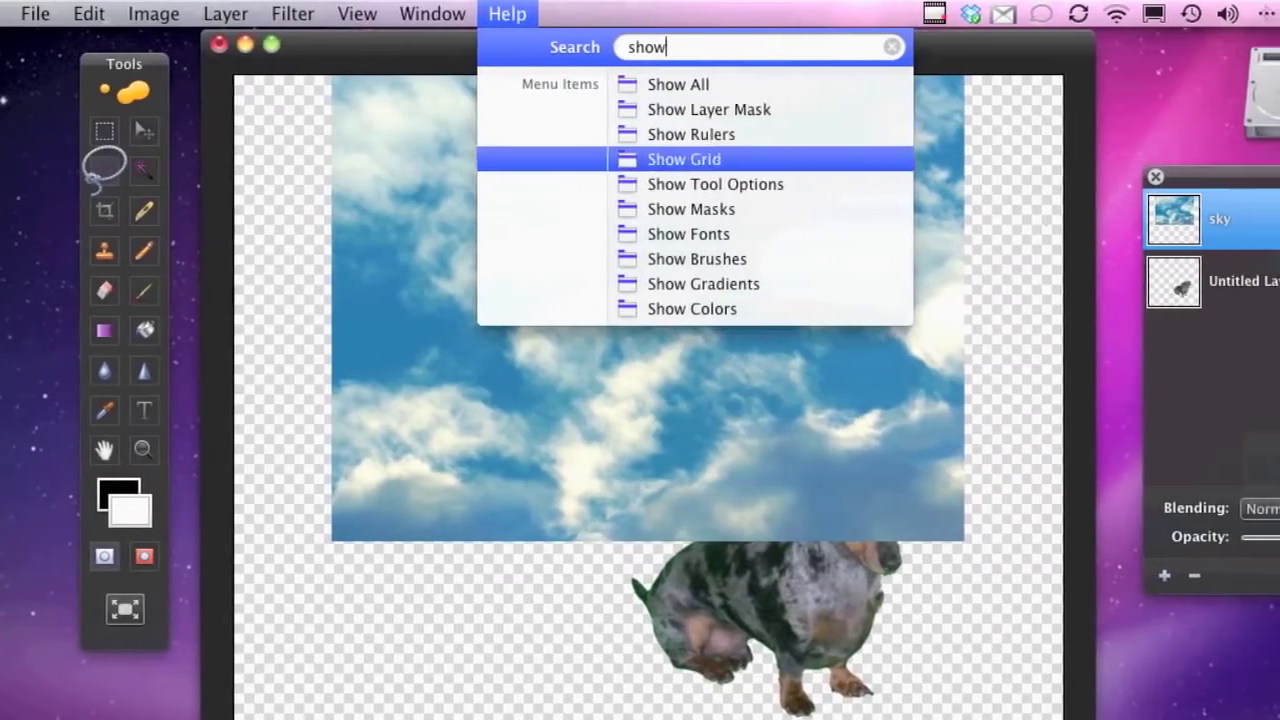
key(Down)
key(Up)
key(Up)
key(Up)
key(Up)
key(Up)
key(Up)
key(Up)
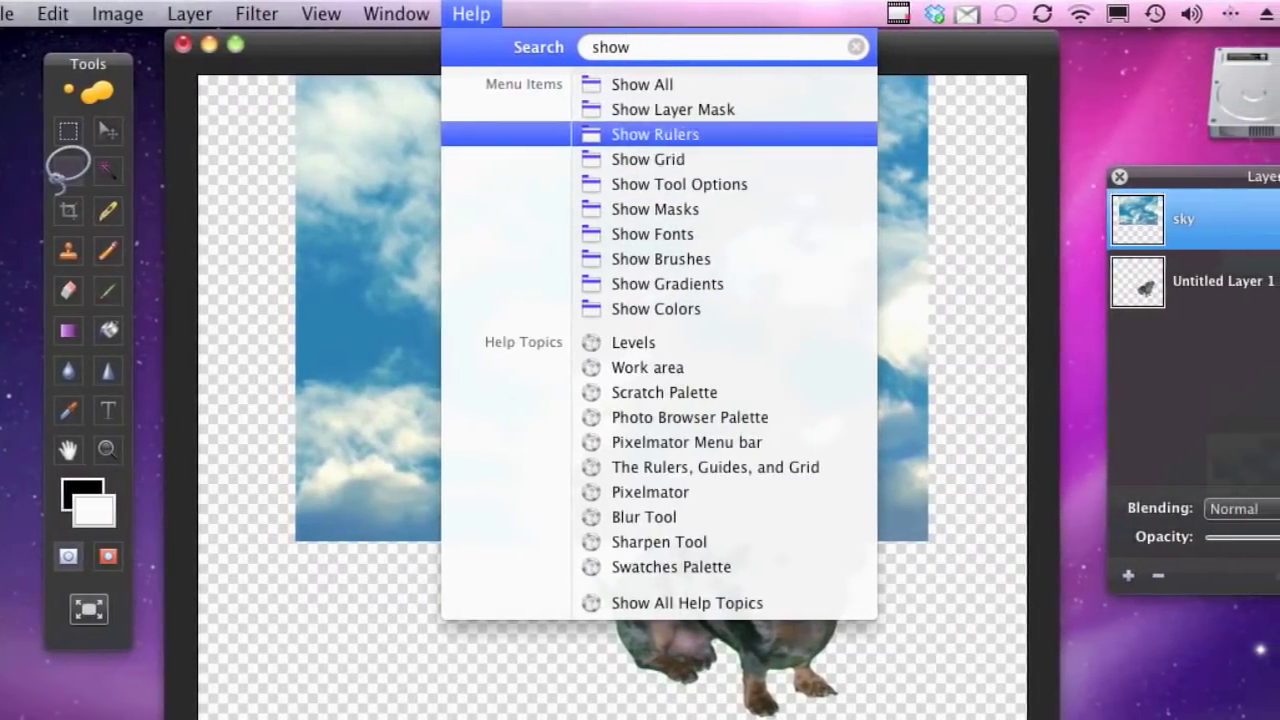
key(BackSpace)
key(BackSpace)
key(BackSpace)
key(BackSpace)
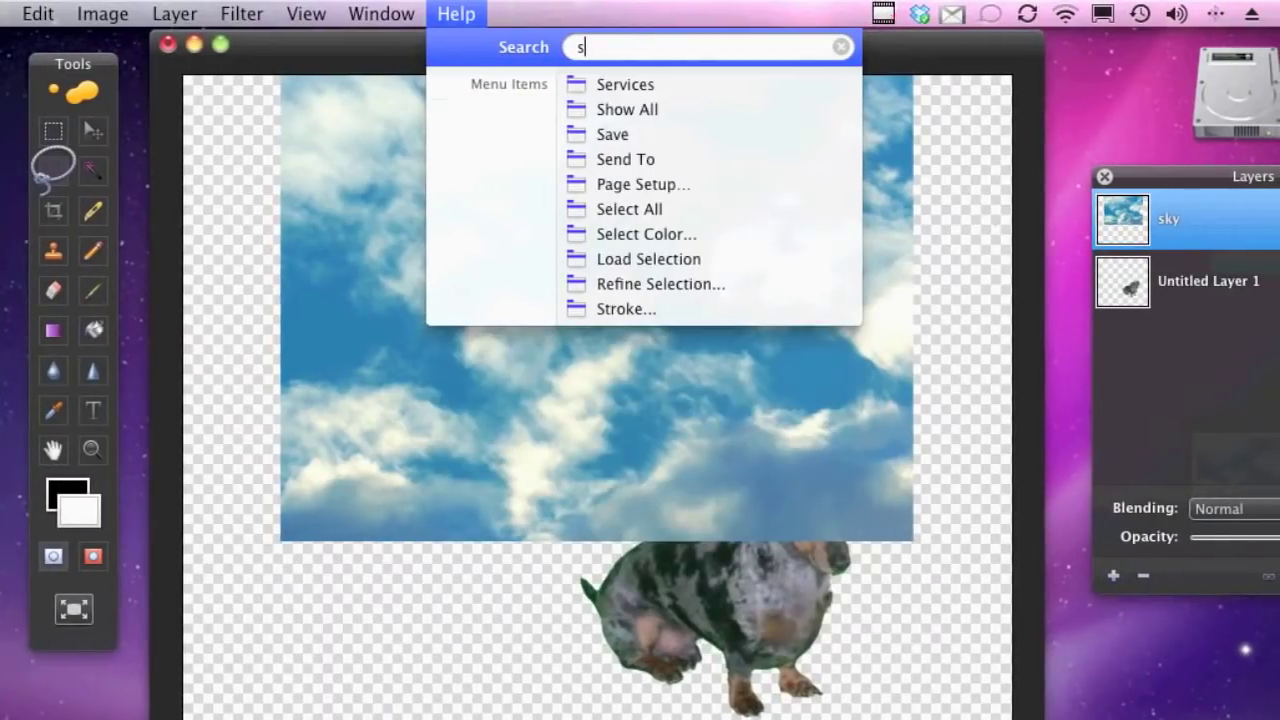
Search the help for "layer" and look through the matching layer commands, then close the help search.
text(layer)
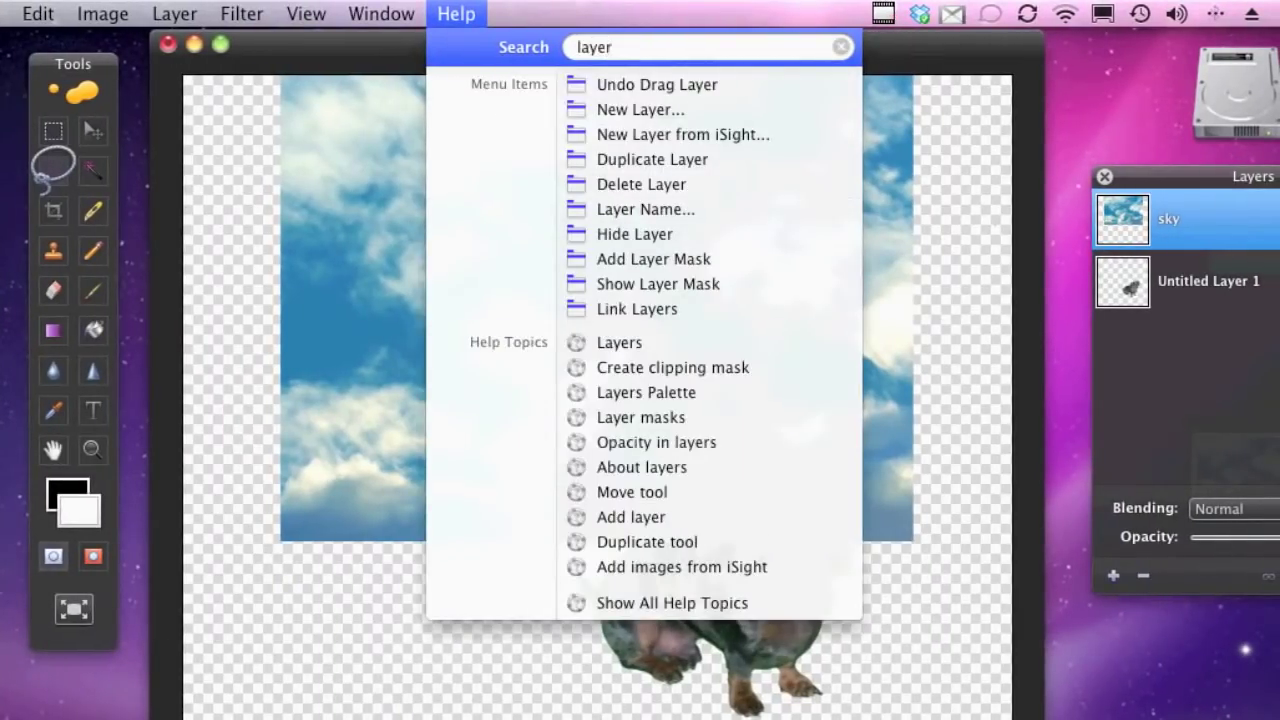
key(Down)
key(Down)
key(Down)
key(Down)
key(Down)
key(Down)
key(Down)
key(Down)
key(Down)
key(Down)
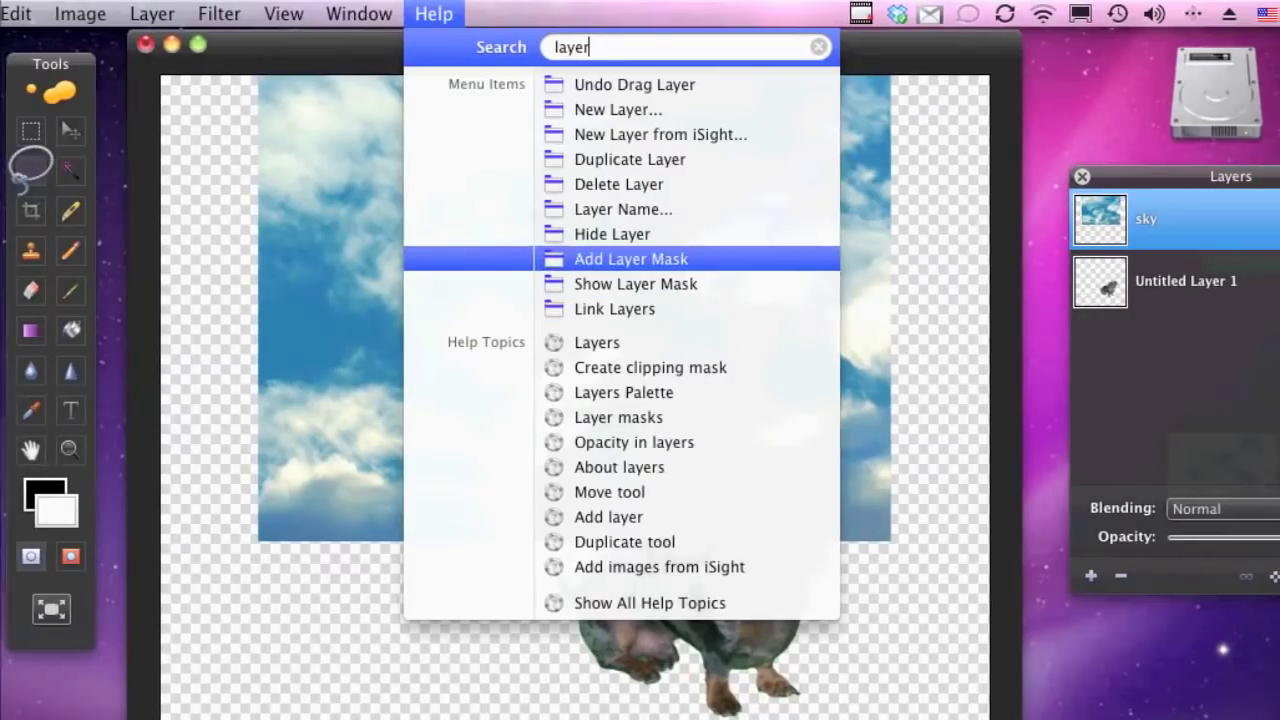
key(Up)
key(Up)
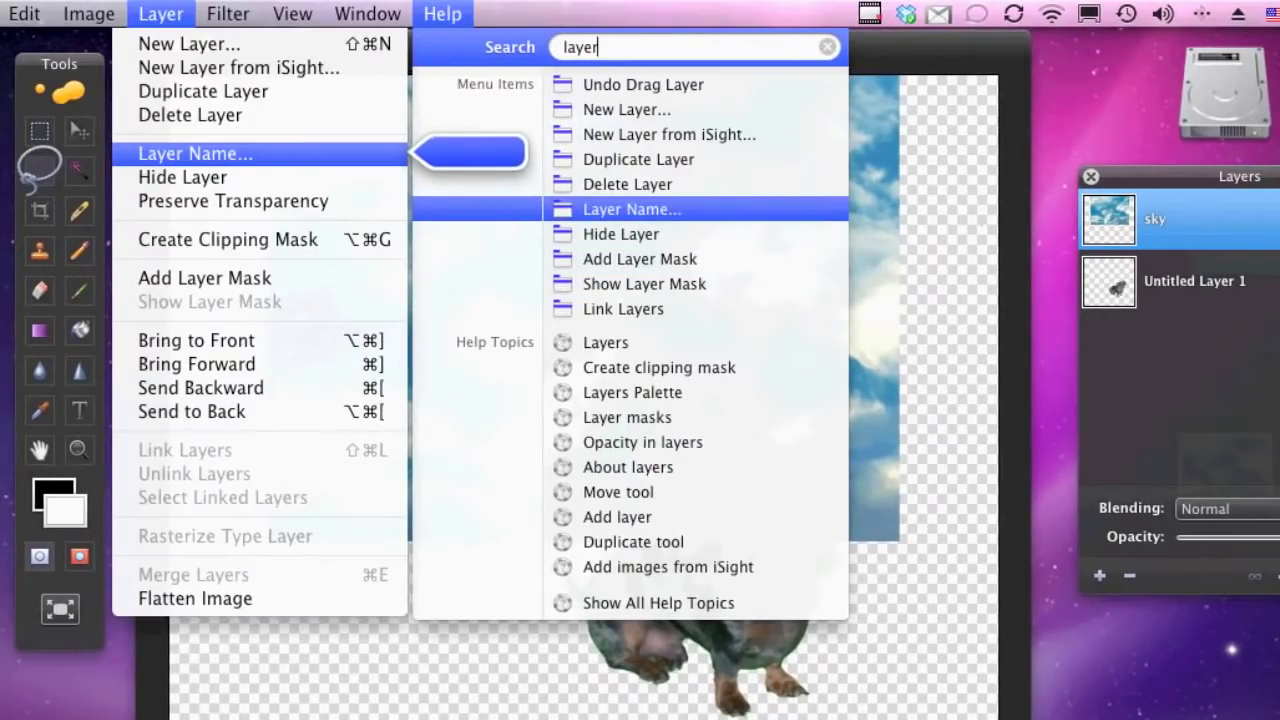
key(Up)
key(Up)
key(Up)
key(Escape)
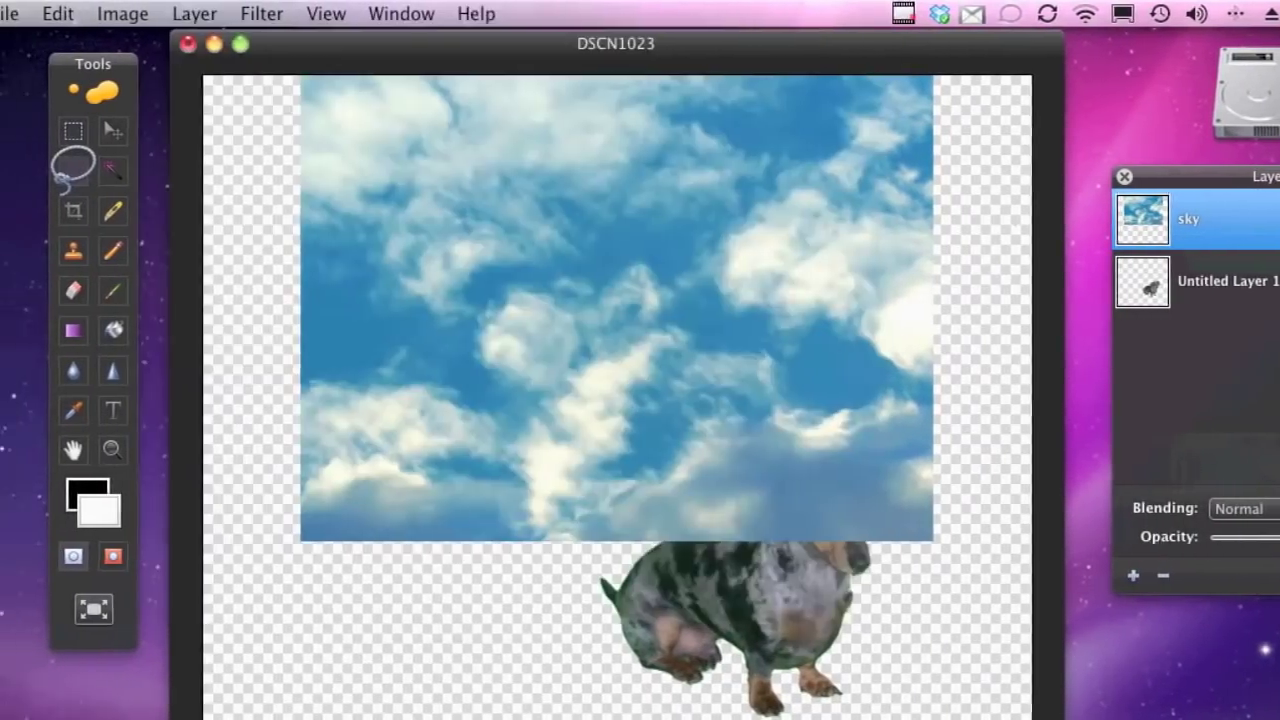
key(super+shift+/)
key(Escape)
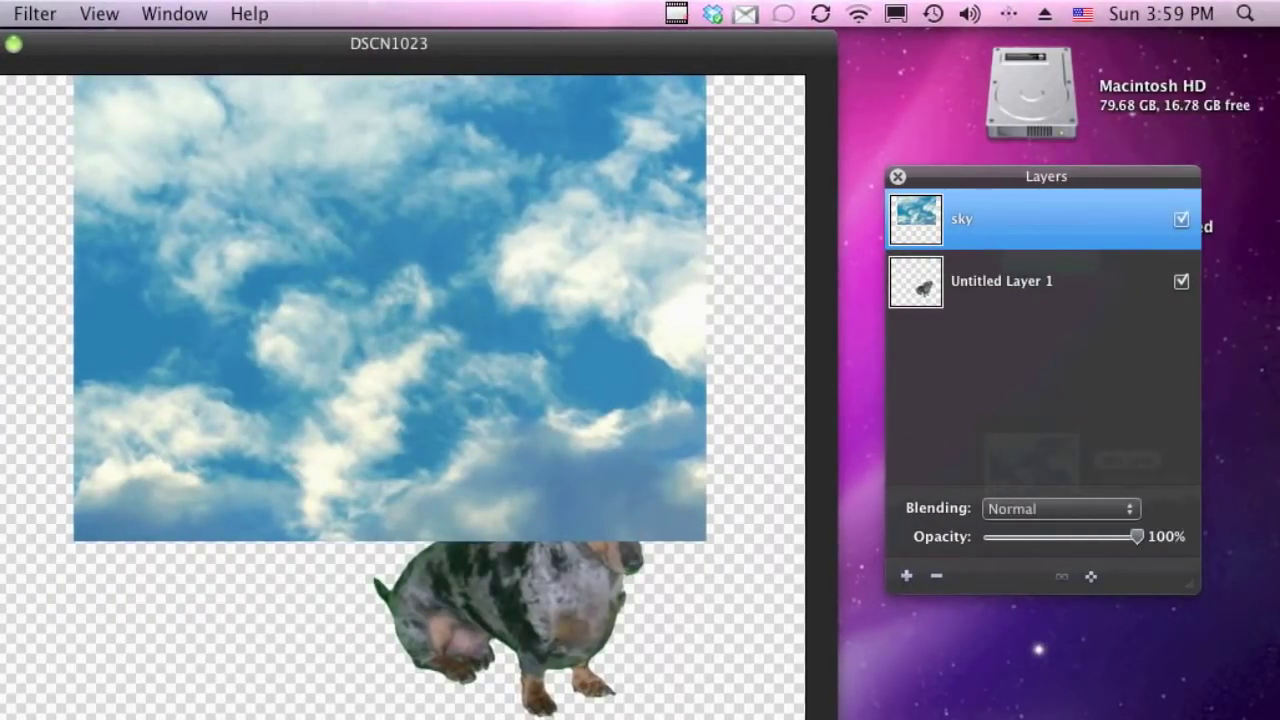
Move the sky layer below the dog's layer in the layer order.
drag(915, 242, 915, 302)
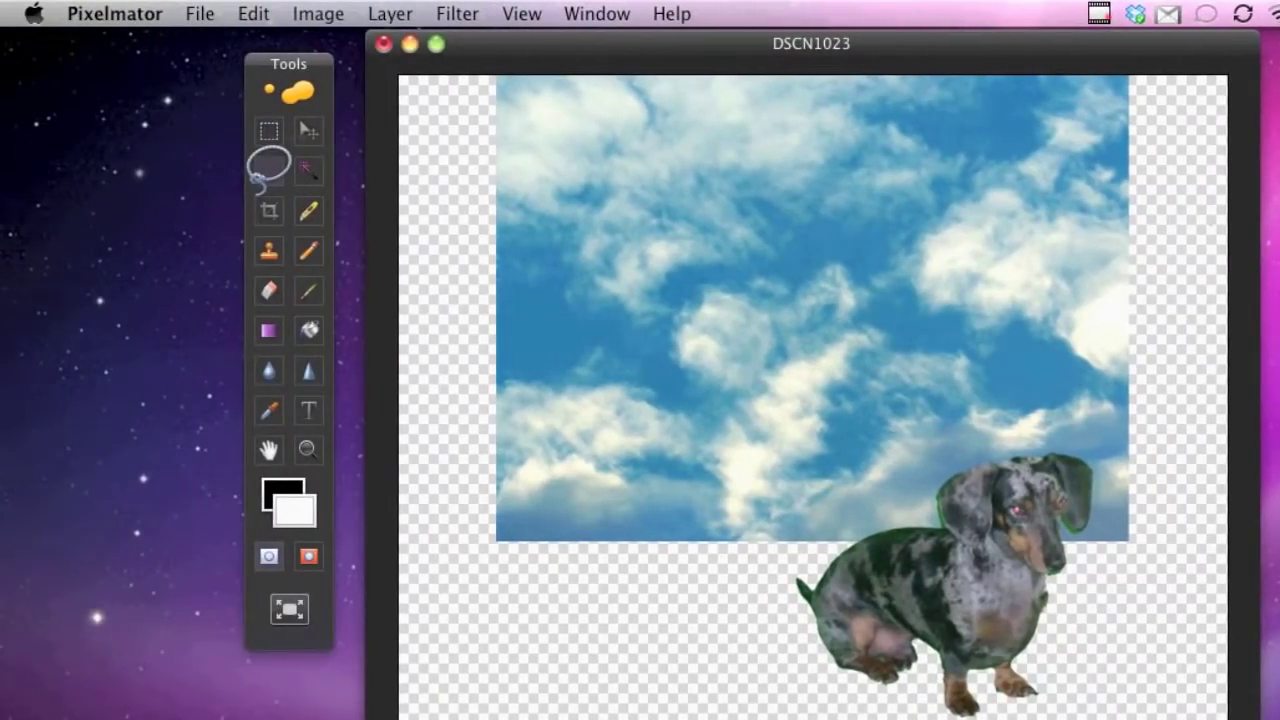
click(317, 14)
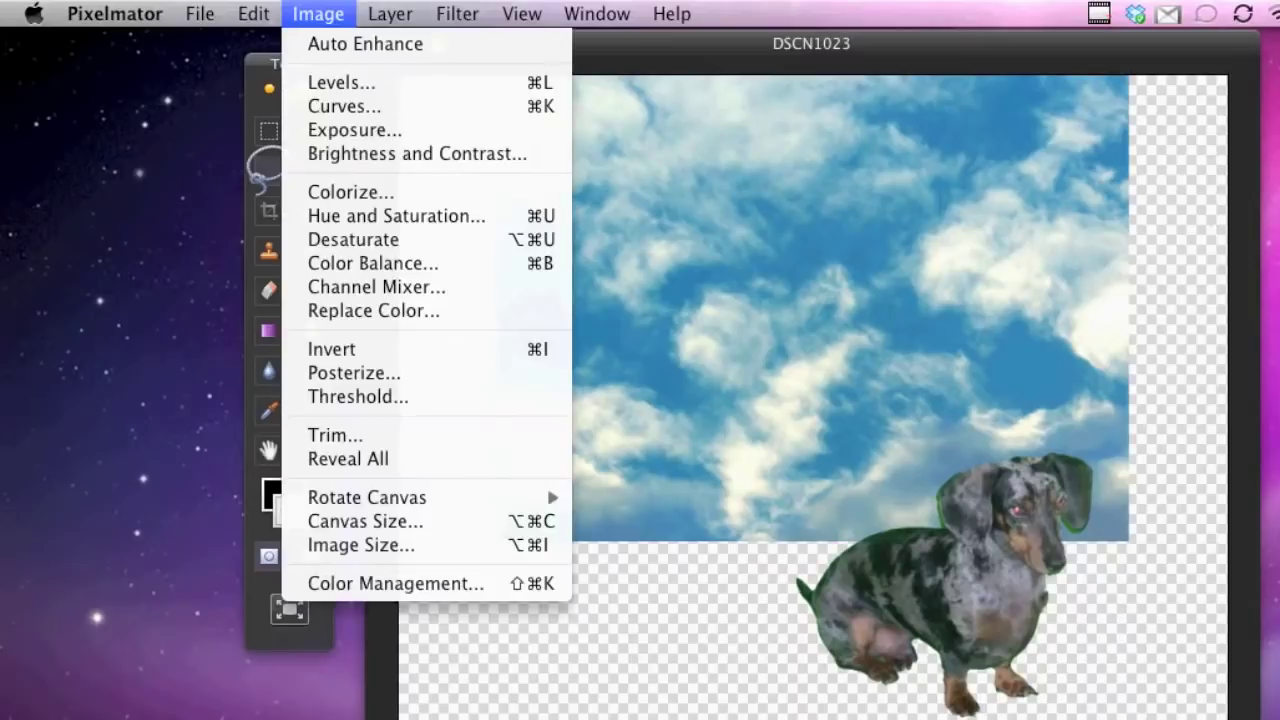
mouse_move(253, 14)
mouse_move(296, 512)
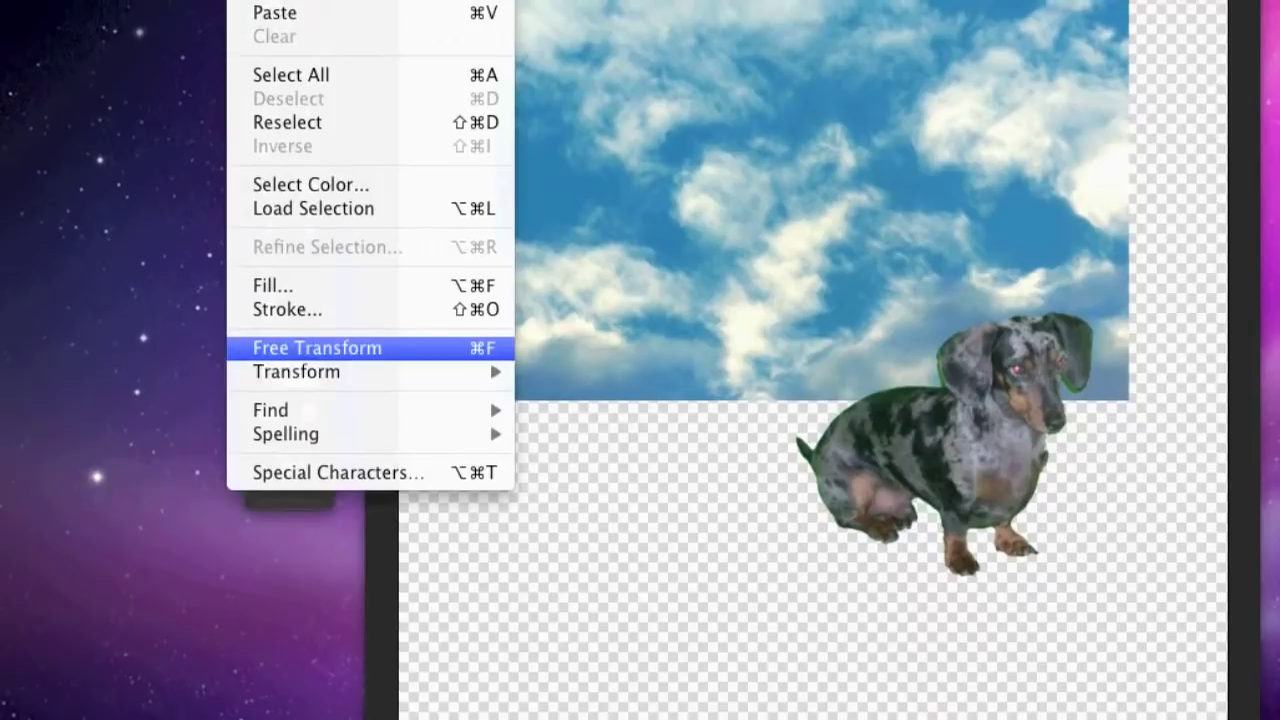
mouse_move(300, 371)
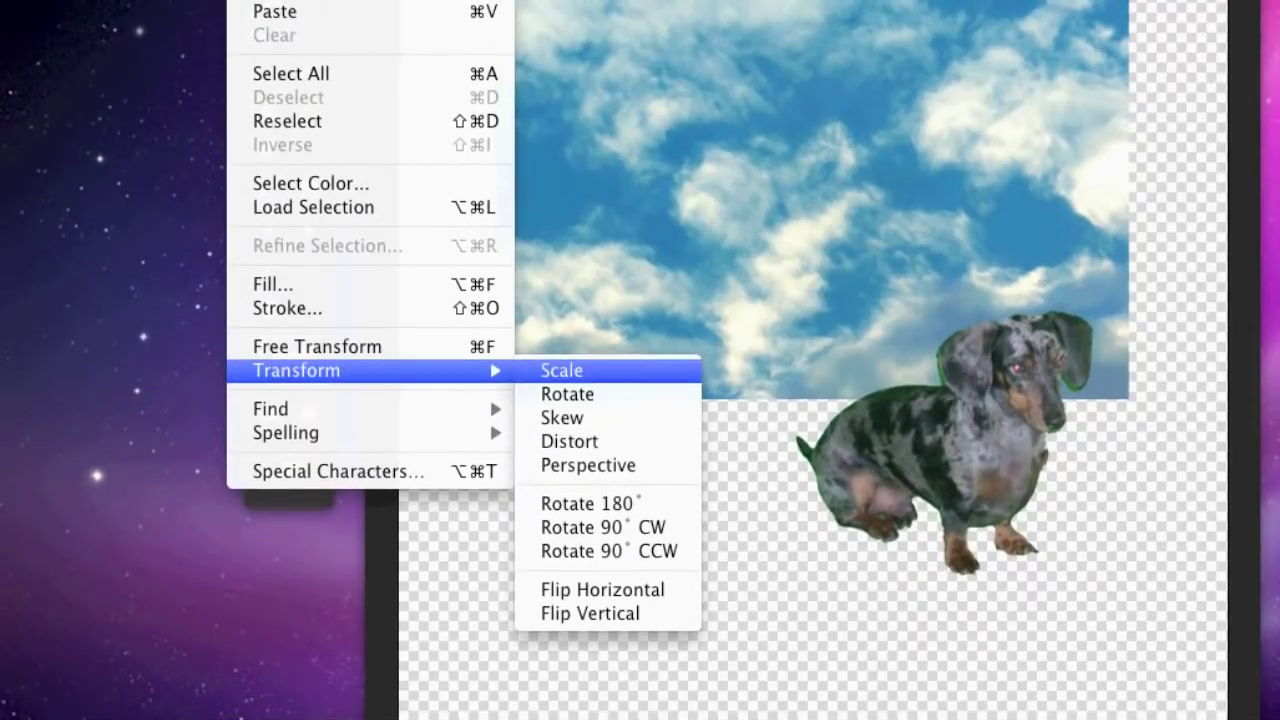
click(561, 370)
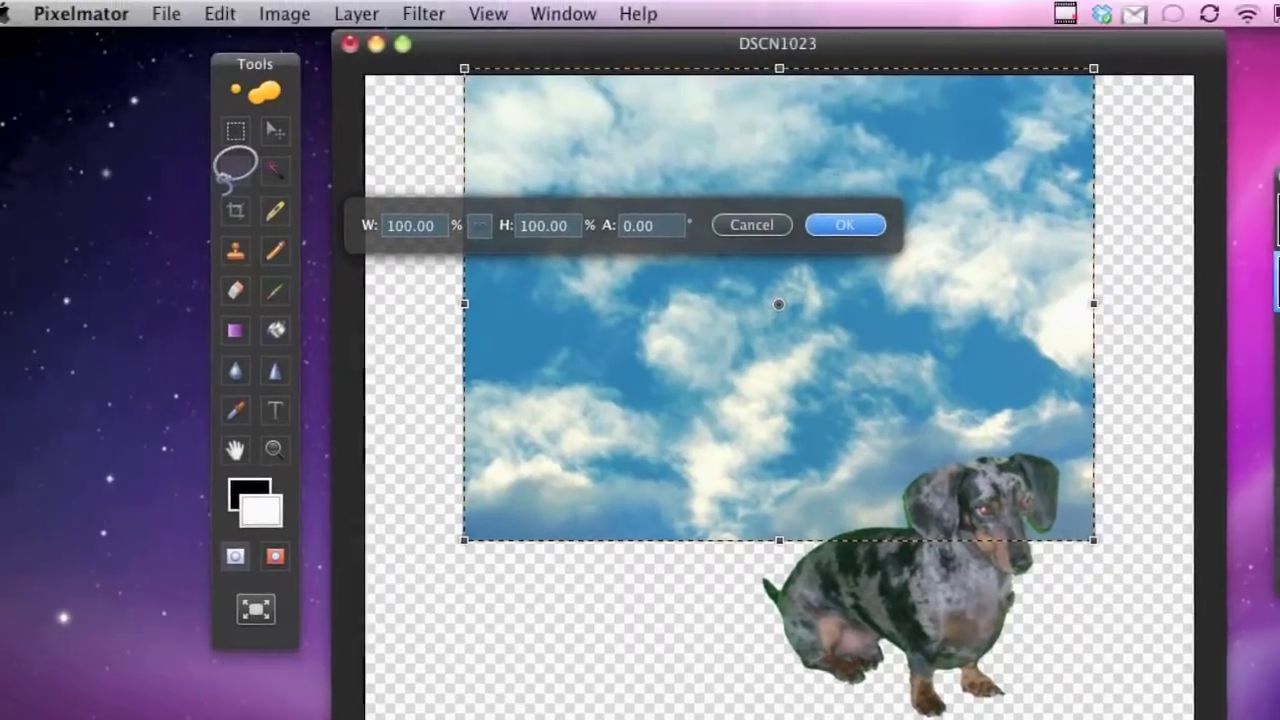
click(224, 14)
key(Escape)
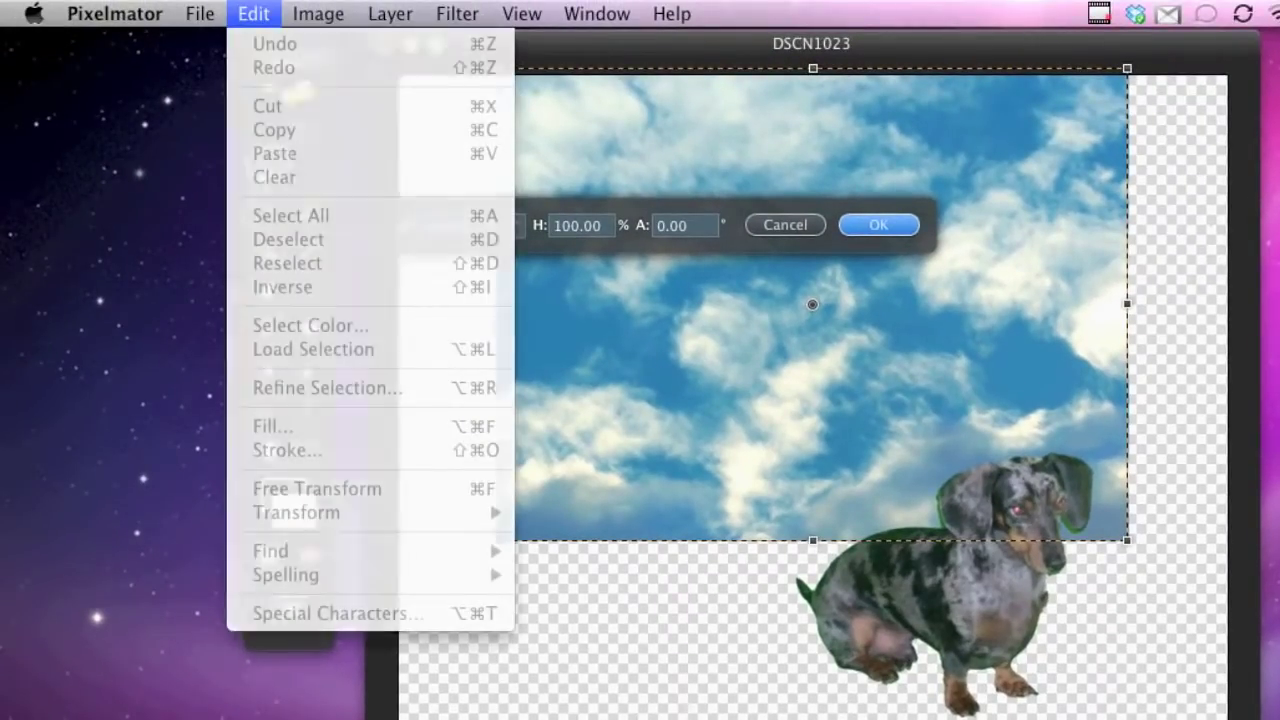
key(Escape)
Free-transform the sky layer to 158.22% width and 186.98% height so it covers the whole canvas, and apply the transformation.
click(106, 14)
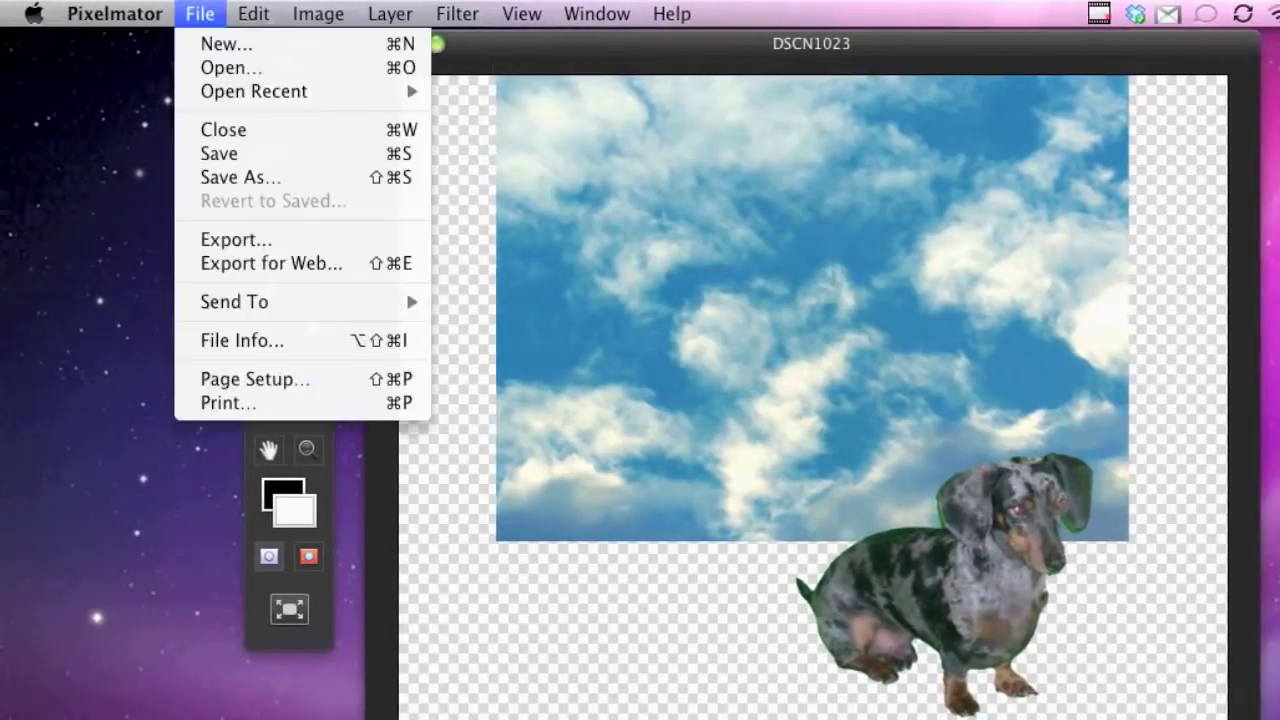
mouse_move(160, 14)
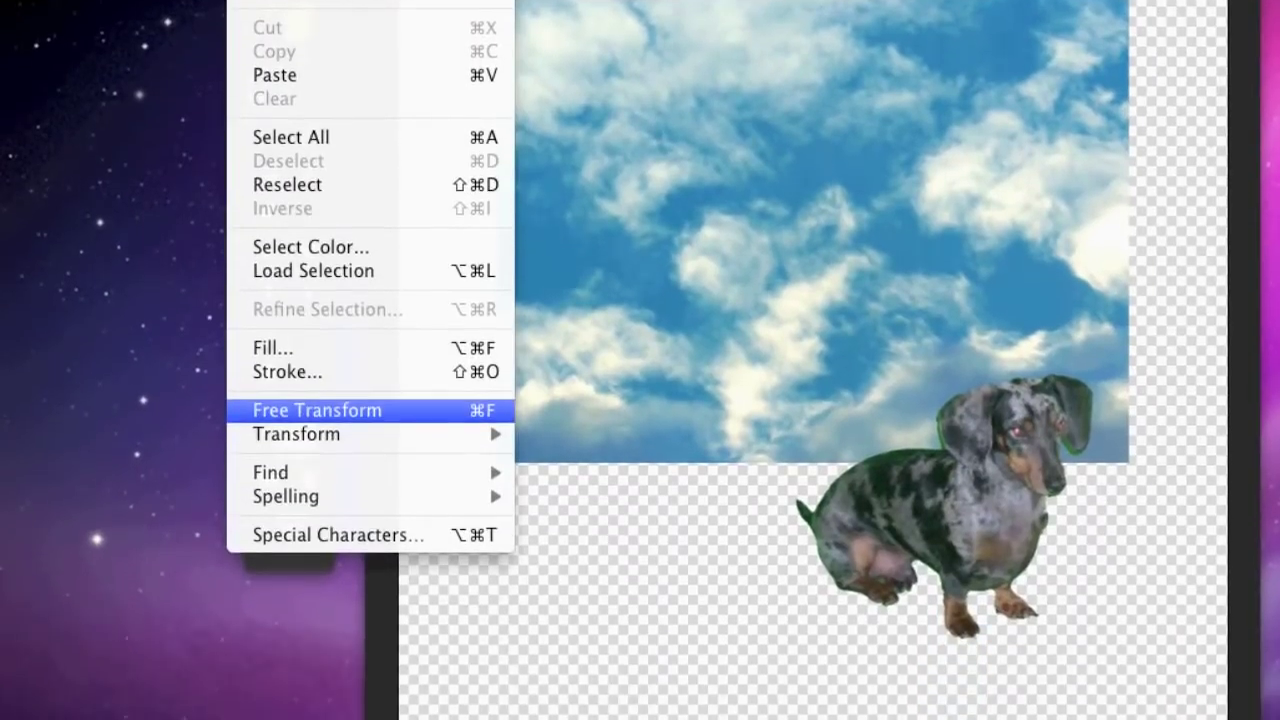
click(317, 488)
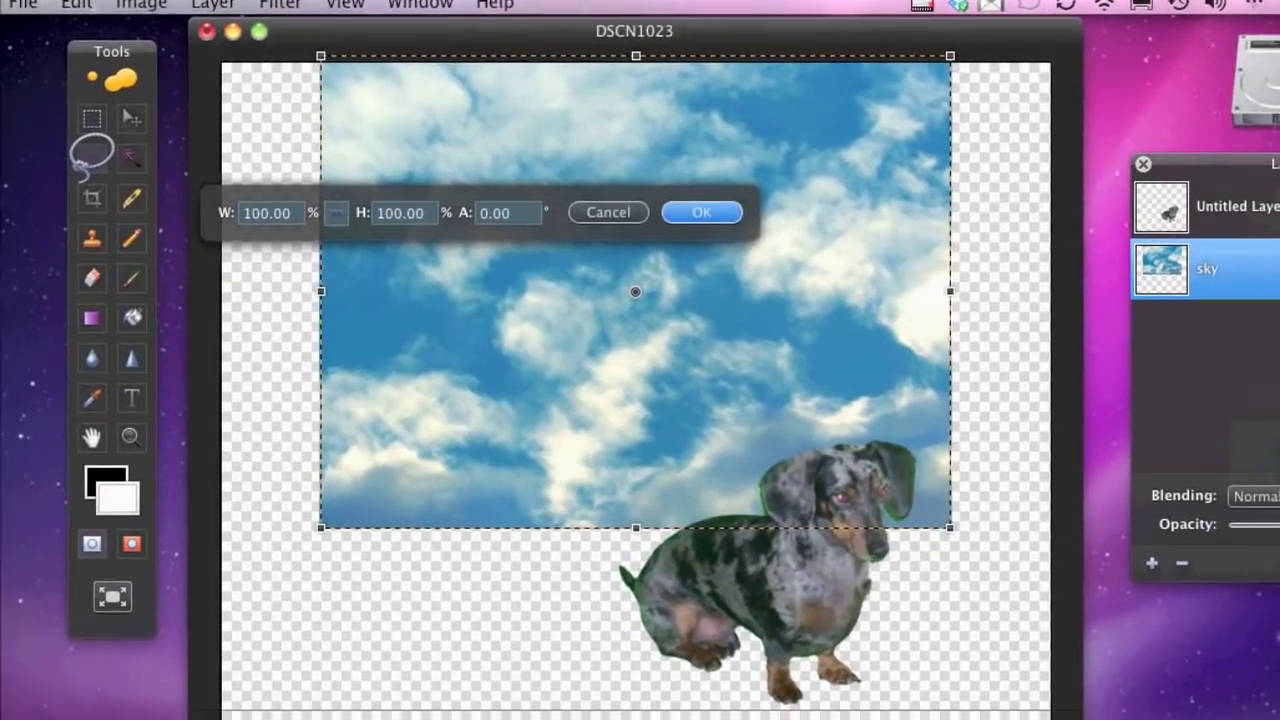
drag(666, 330, 691, 572)
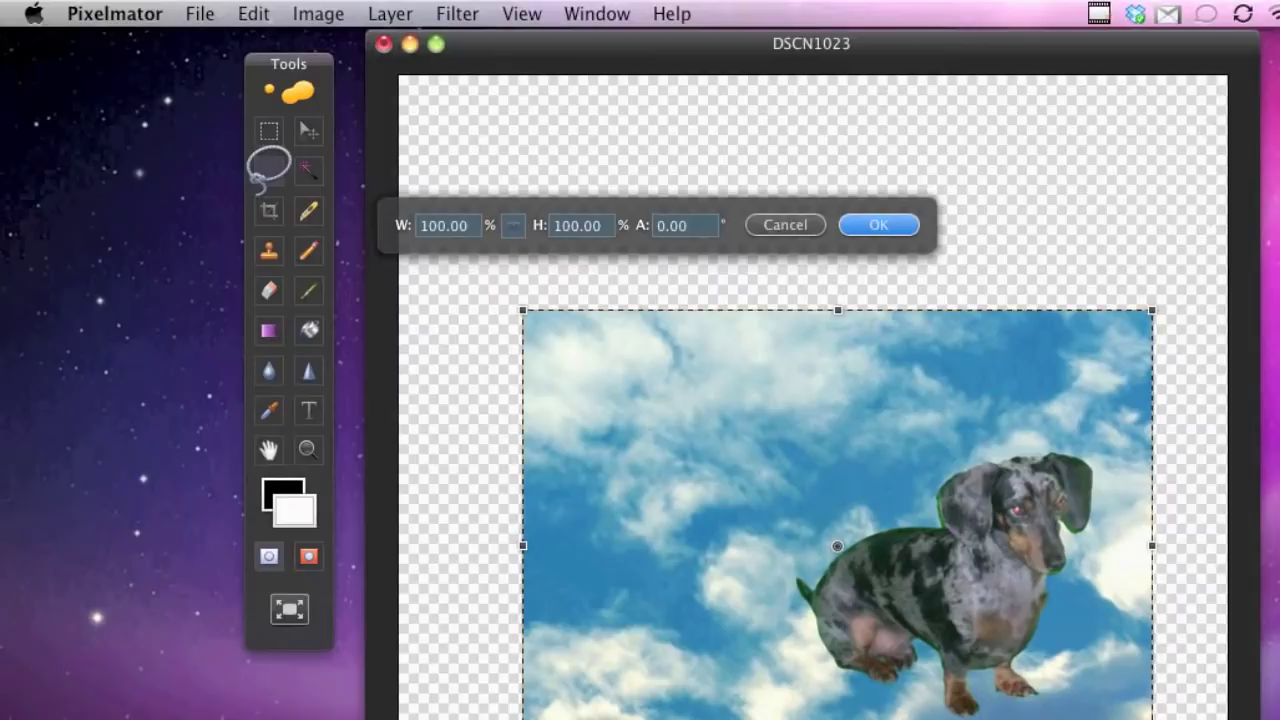
drag(523, 311, 399, 75)
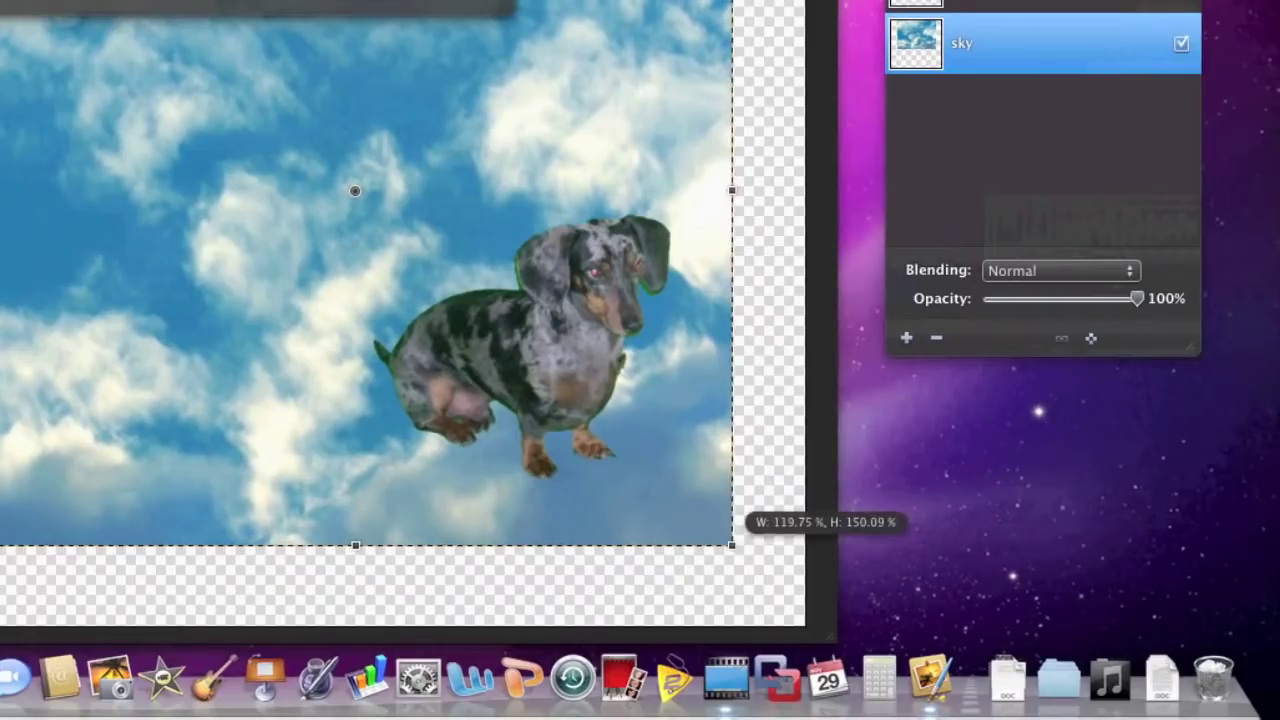
drag(732, 545, 970, 717)
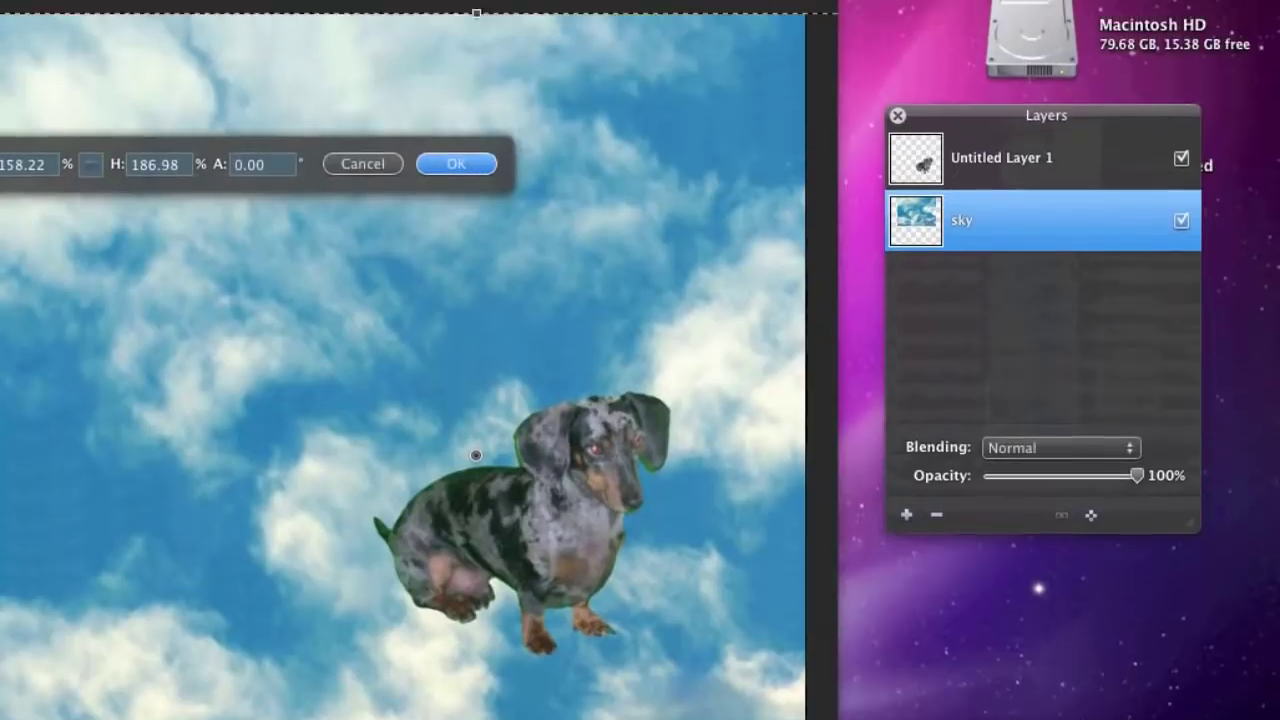
key(v)
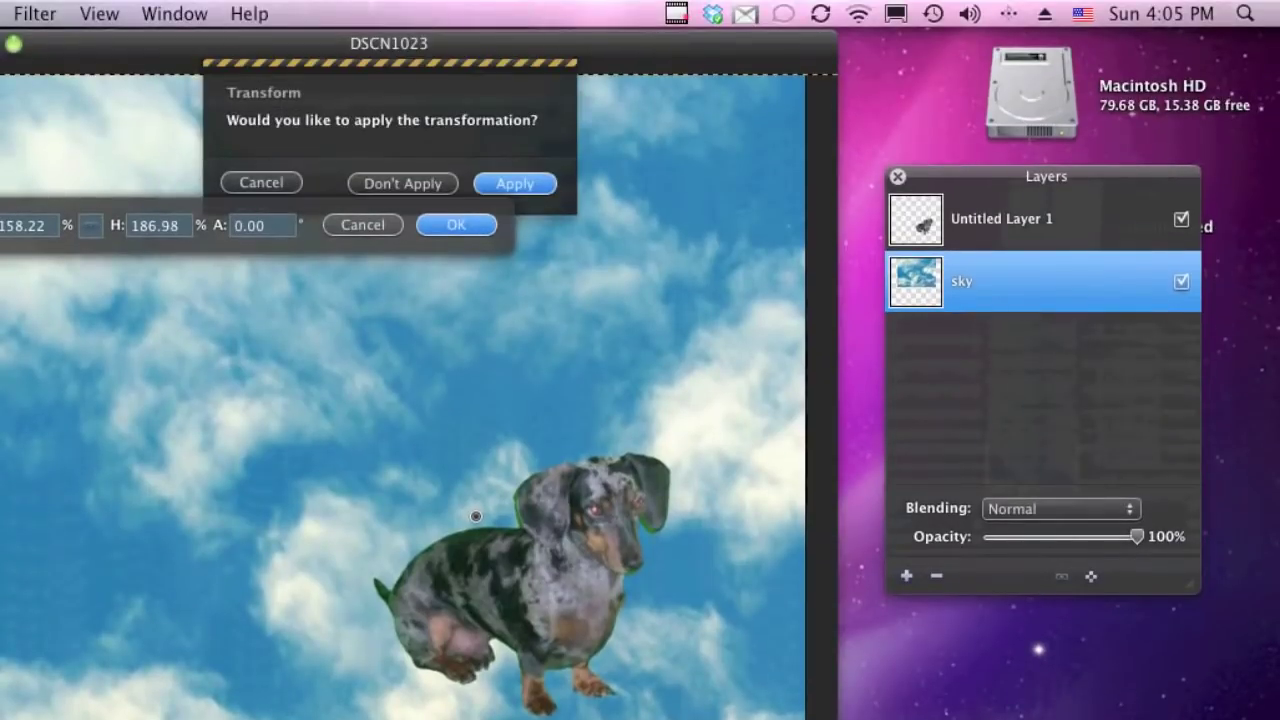
key(Escape)
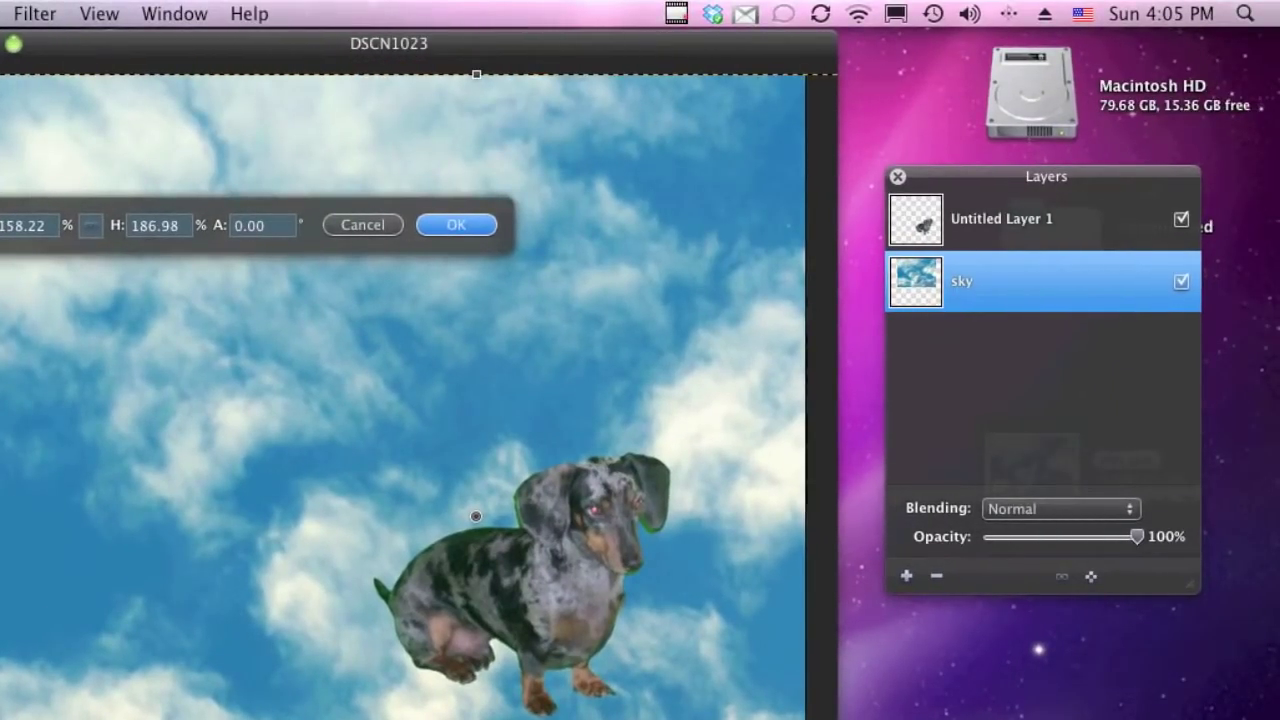
key(Return)
Select the dog's layer and move the dog up and slightly left, towards the middle of the sky.
click(1042, 219)
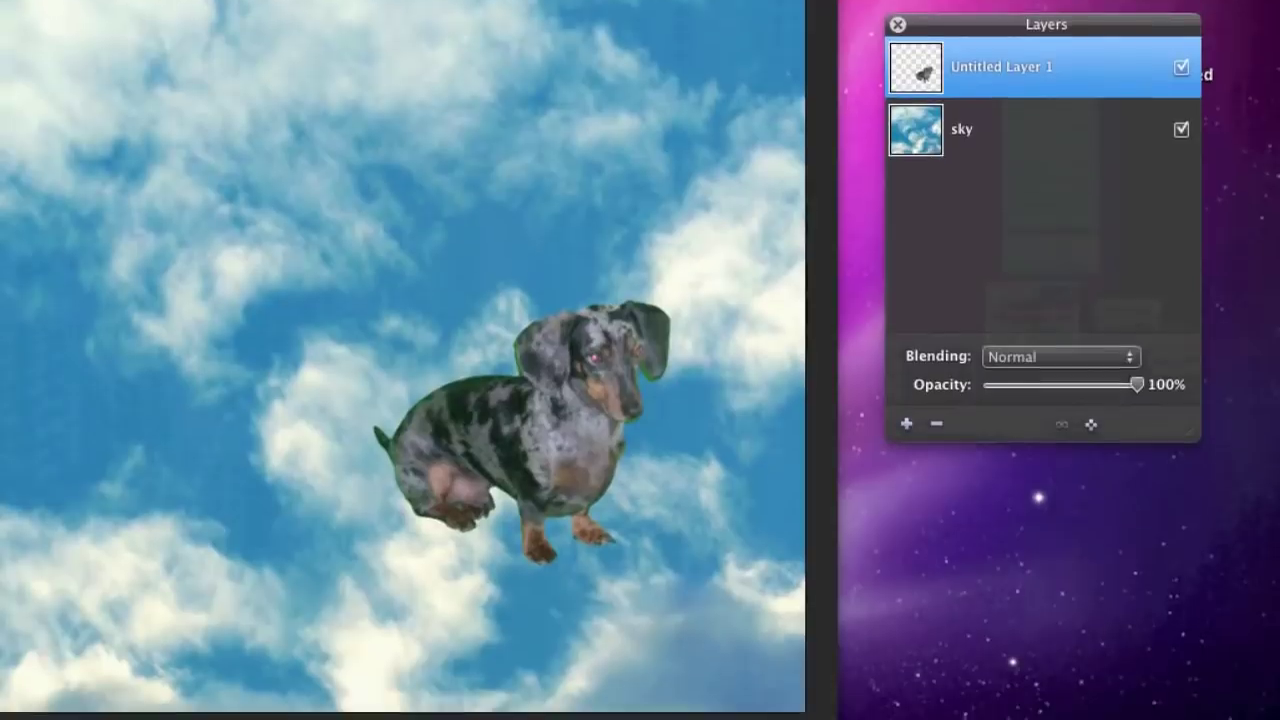
mouse_move(527, 597)
mouse_down()
mouse_move(349, 431)
mouse_move(527, 597)
mouse_up()
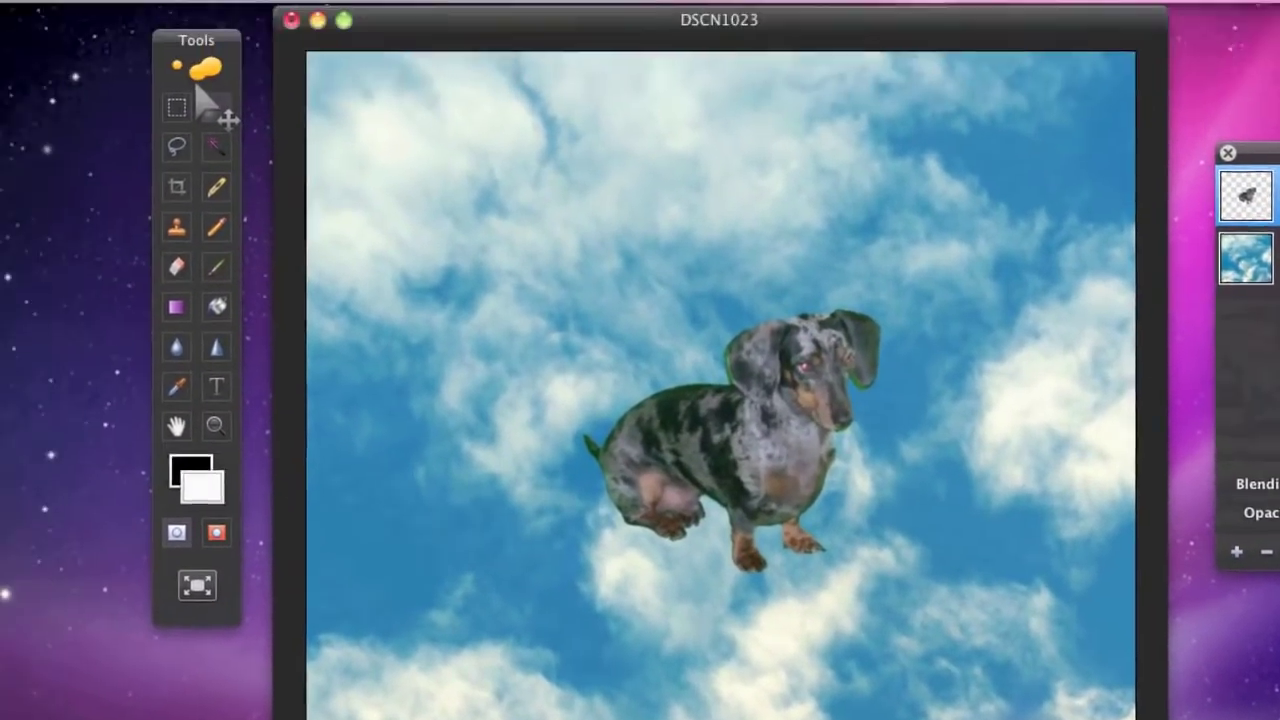
Open the Transform options for the dog's layer.
click(253, 14)
mouse_move(199, 14)
mouse_move(253, 14)
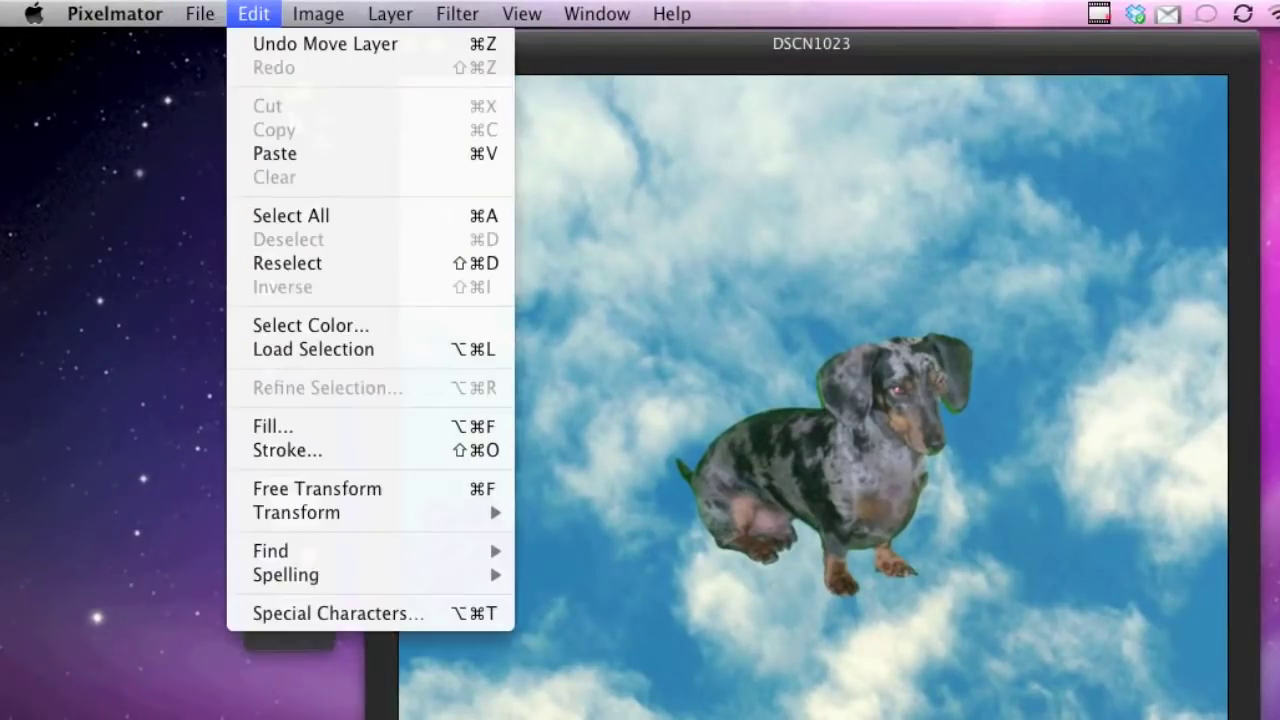
mouse_move(300, 512)
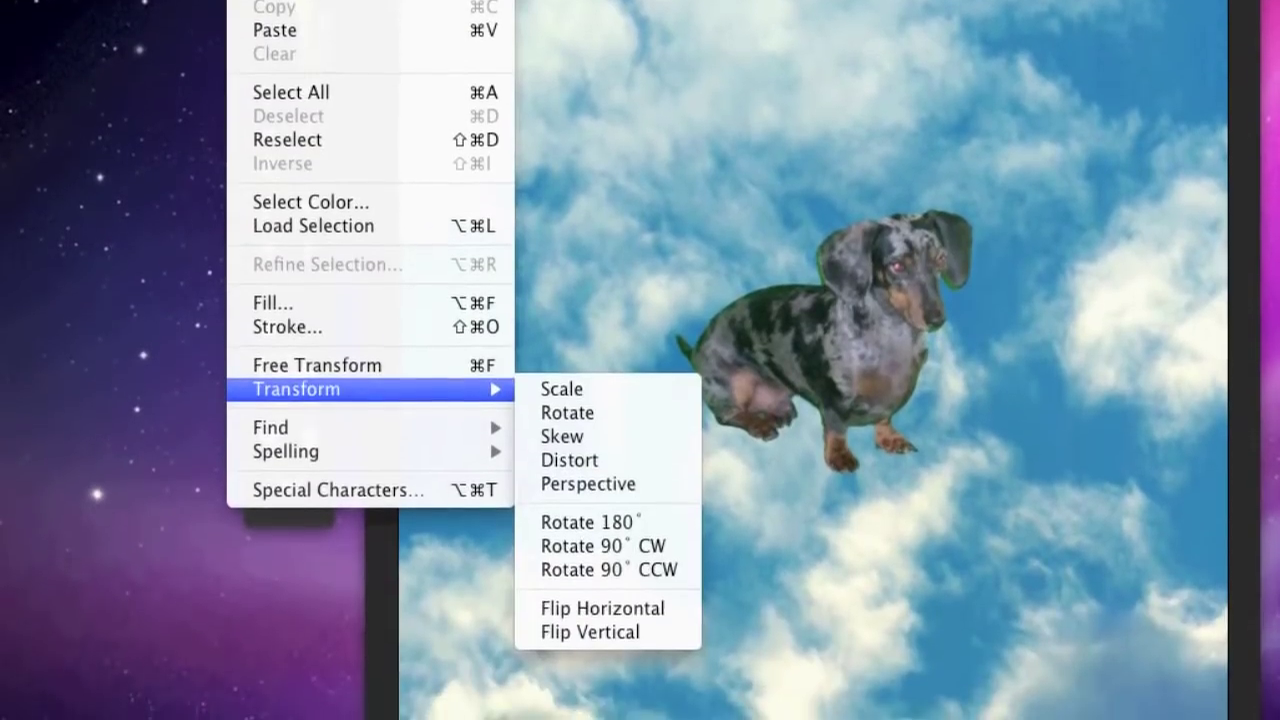